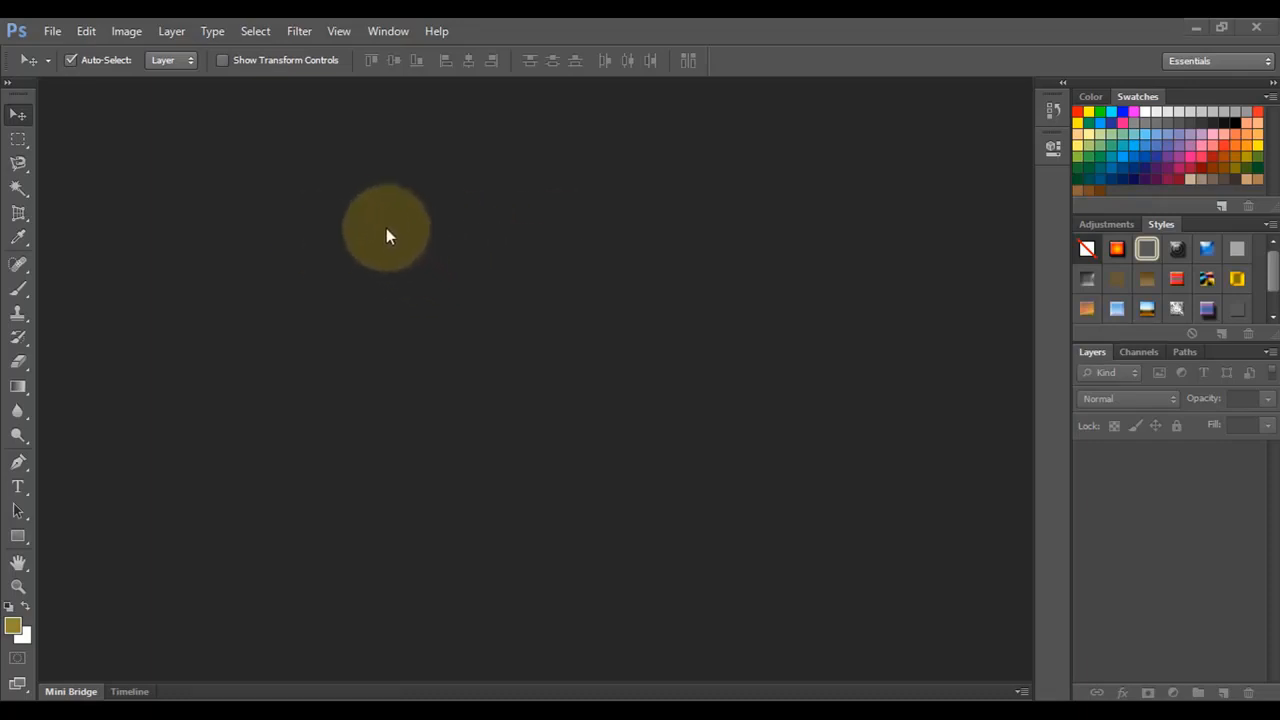
# Open the portrait photo of the man at a laptop from the Desktop
pyautogui.click(53, 31)
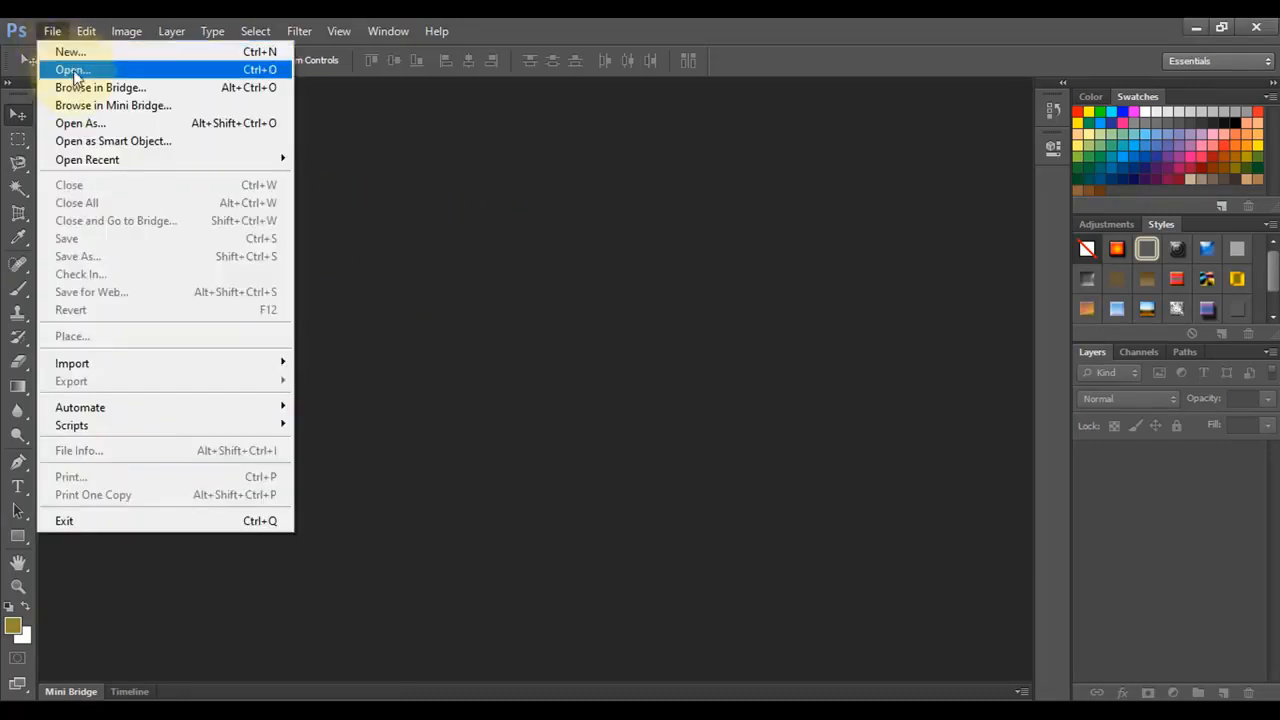
pyautogui.click(78, 70)
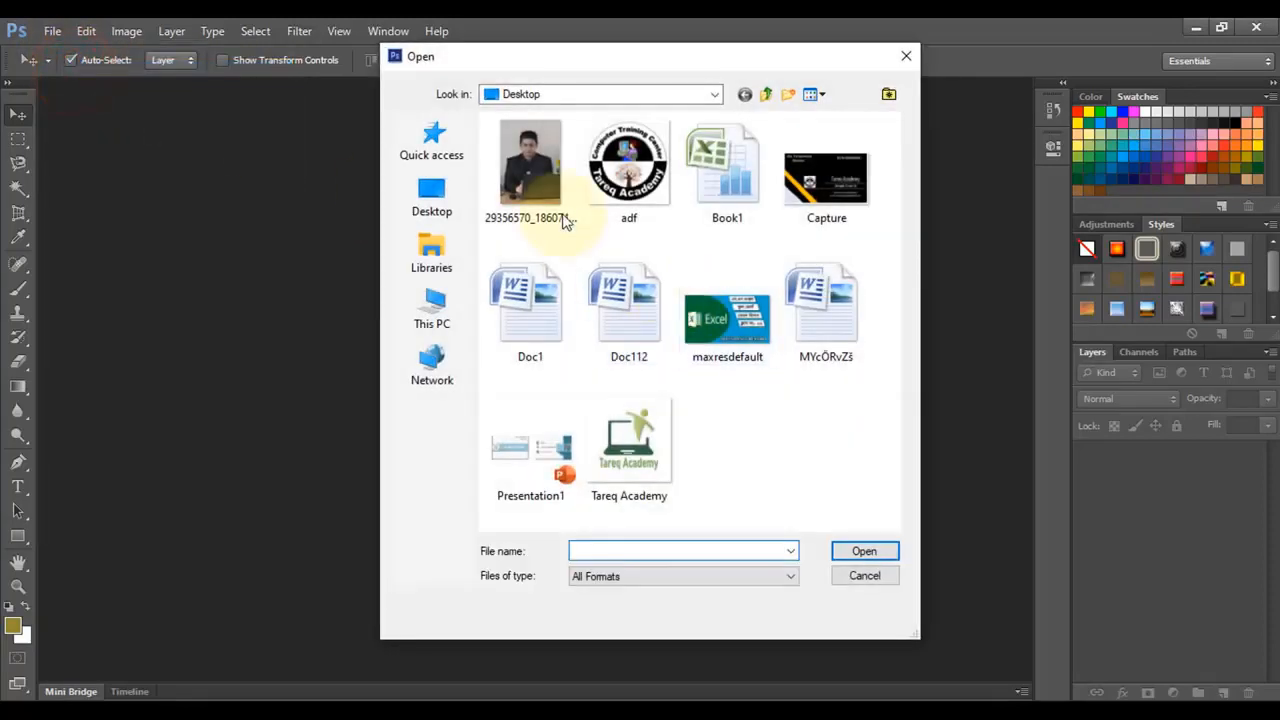
pyautogui.click(563, 221)
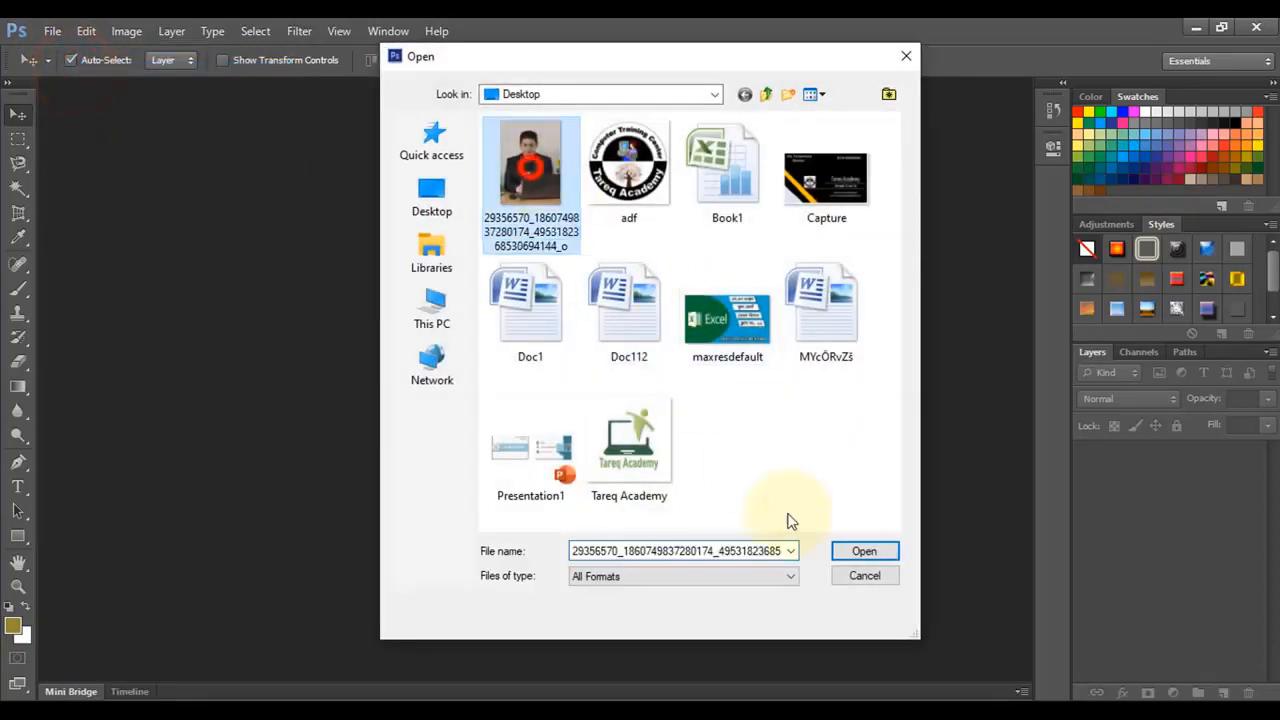
pyautogui.click(849, 551)
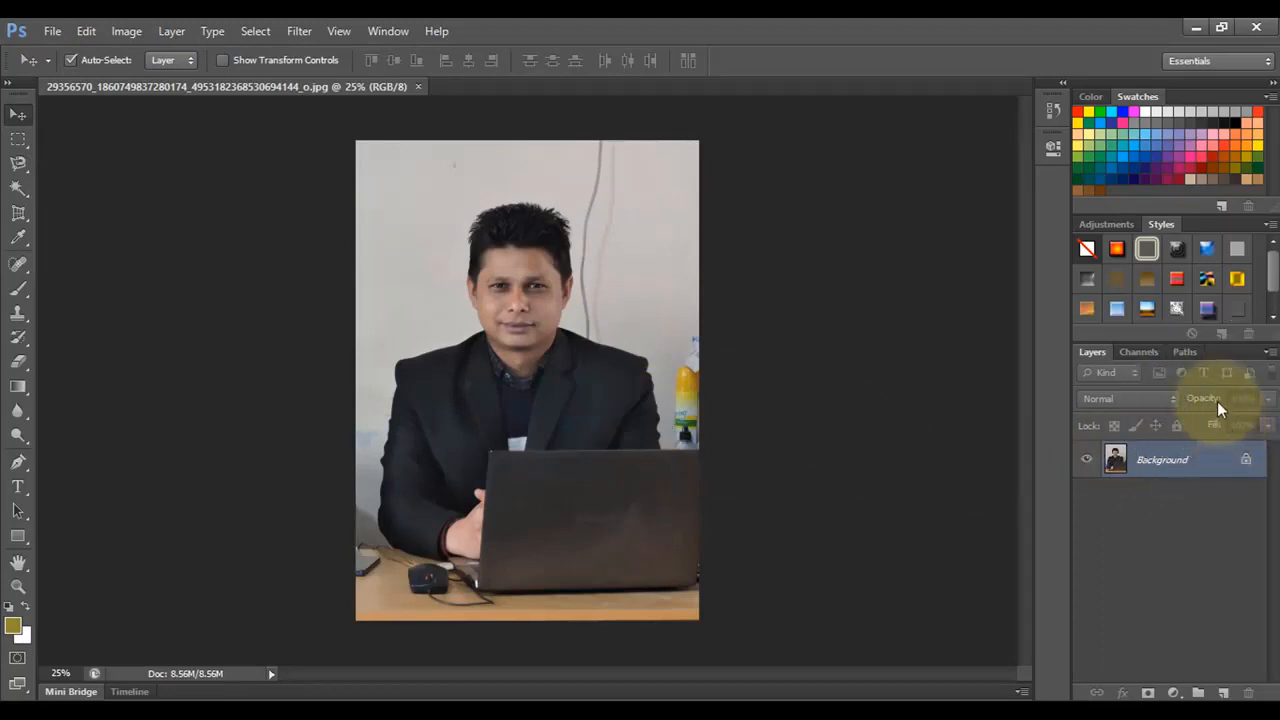
# Convert the photo's locked Background into a regular editable layer, keeping the default layer settings
pyautogui.press('ctrl')
pyautogui.press('ctrl')
pyautogui.press('ctrl')
pyautogui.press('ctrl')
pyautogui.click(1245, 466)
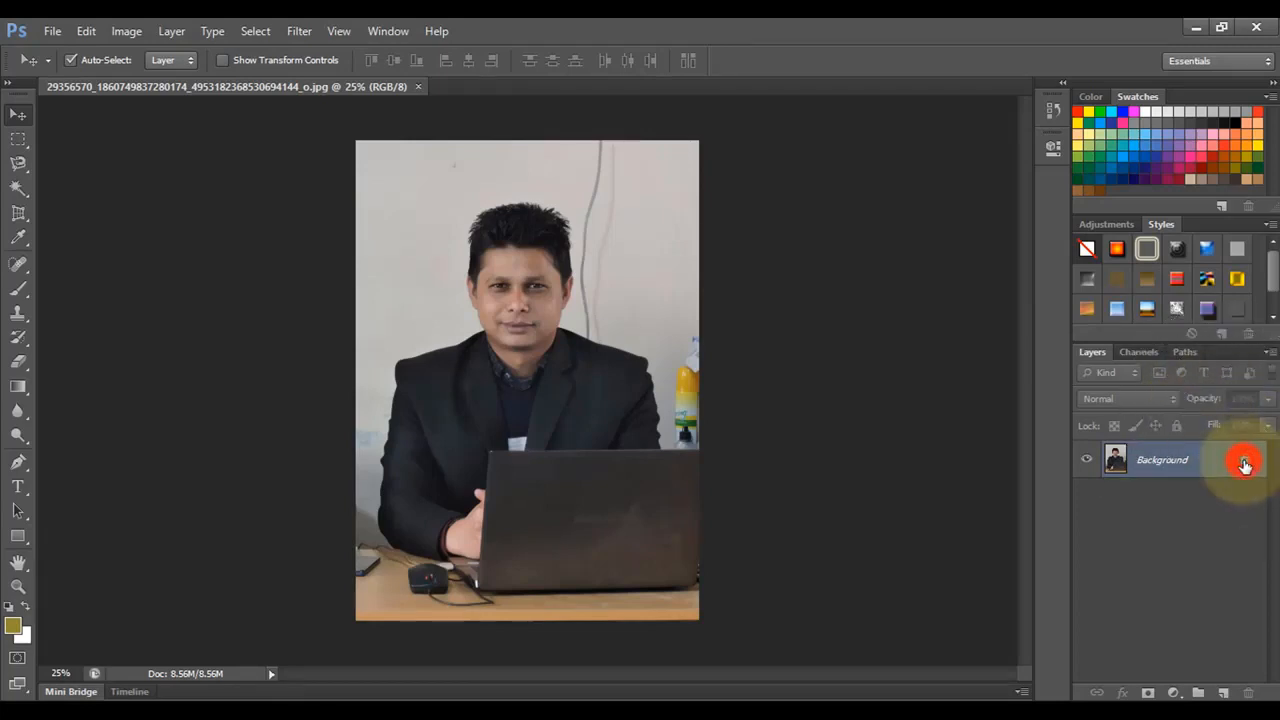
pyautogui.doubleClick(1245, 466)
pyautogui.click(790, 277)
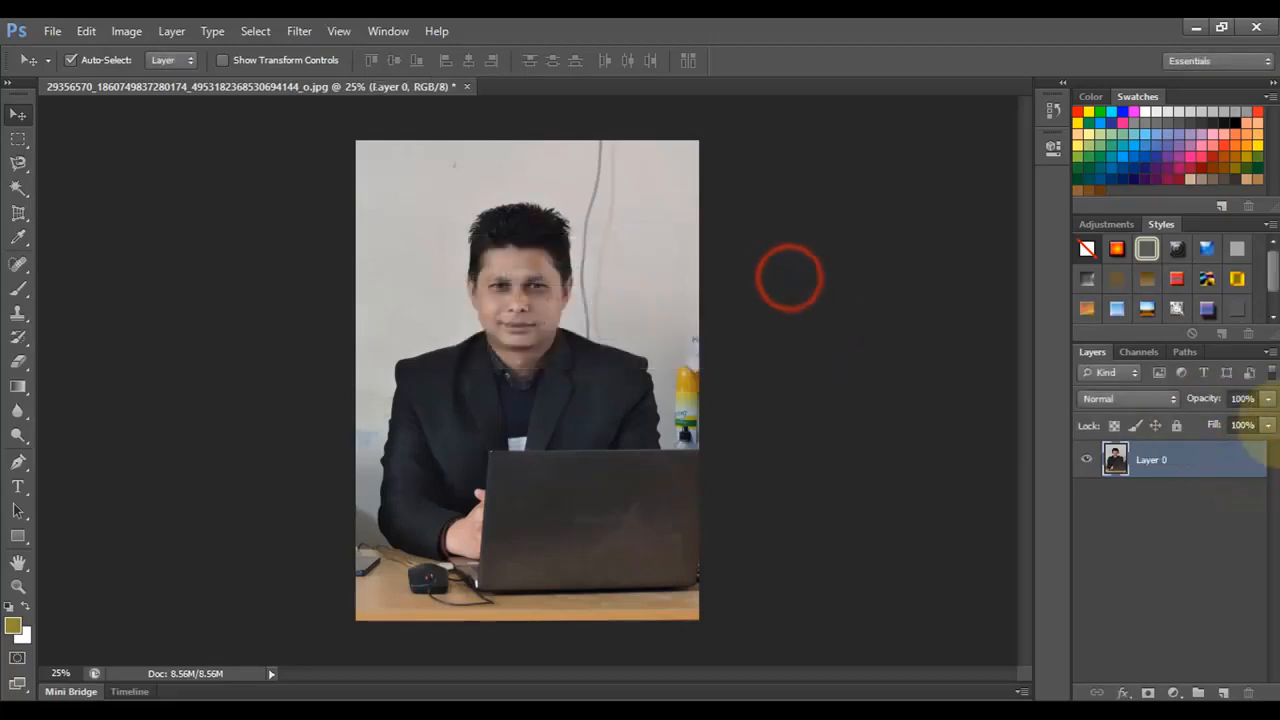
# Try out the opacity and fill settings on the photo layer, leaving both at 100%
pyautogui.click(1267, 398)
pyautogui.moveTo(1263, 419); pyautogui.dragTo(1270, 445)
pyautogui.click(1267, 425)
pyautogui.click(1209, 514)
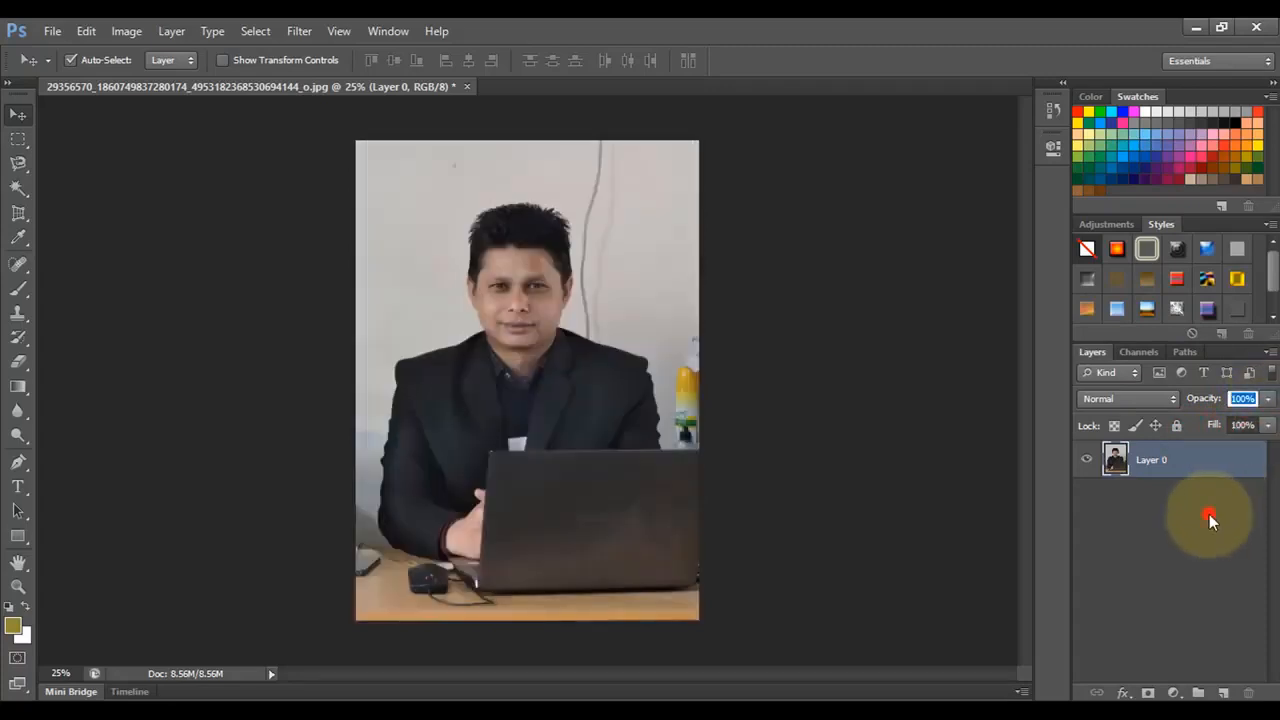
# Add a new layer above the photo and fill it with a red background colour, #d20505
pyautogui.click(1223, 693)
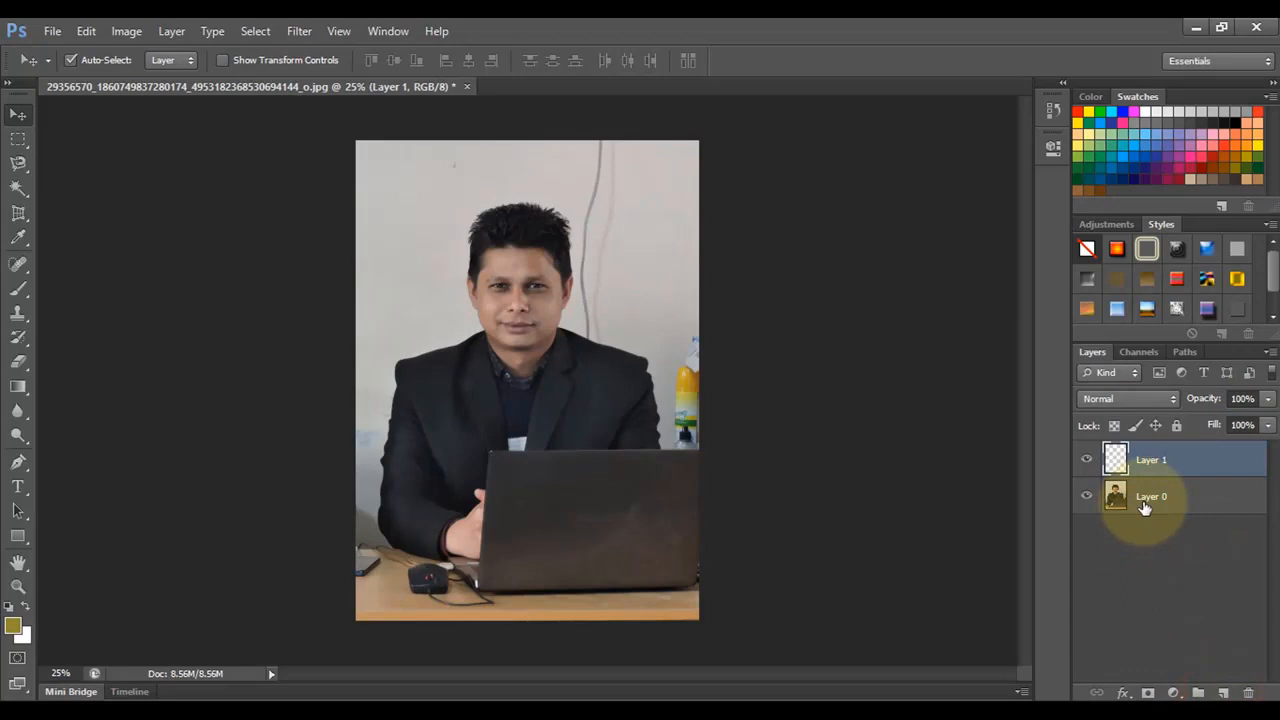
pyautogui.click(24, 636)
pyautogui.click(778, 250)
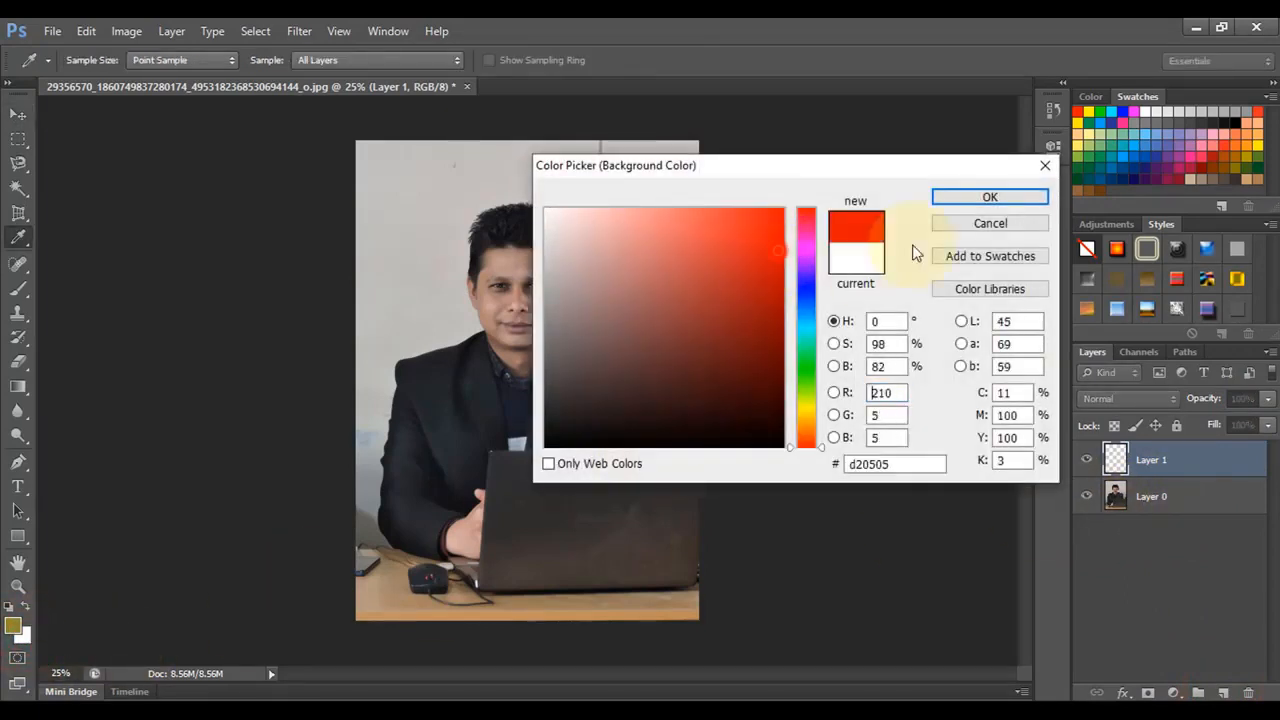
pyautogui.click(987, 199)
pyautogui.press('v')
pyautogui.hotkey('ctrl', 'BackSpace')
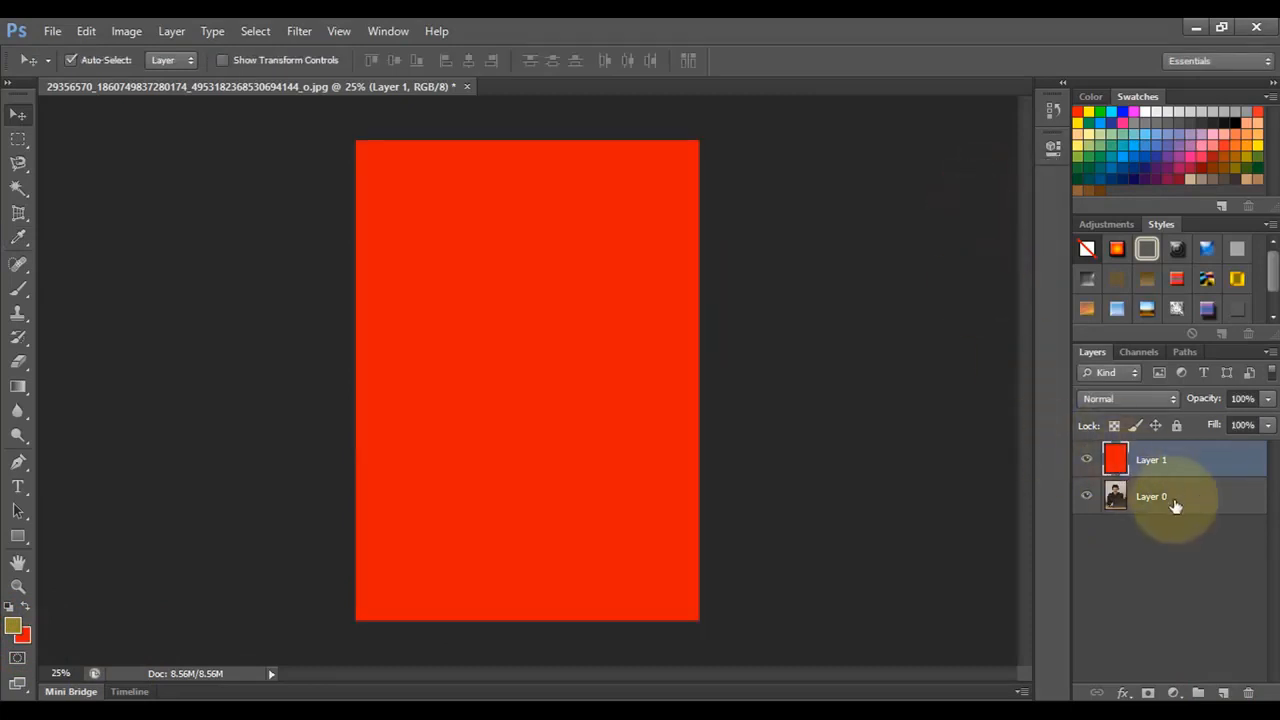
# Lower the red layer's opacity to 94% and its fill to 79% so the photo shows through
pyautogui.click(1265, 399)
pyautogui.moveTo(1246, 423)
pyautogui.mouseDown()
pyautogui.moveTo(1202, 423)
pyautogui.moveTo(1211, 445)
pyautogui.moveTo(1171, 451)
pyautogui.moveTo(1224, 445)
pyautogui.moveTo(1248, 436)
pyautogui.moveTo(1241, 420)
pyautogui.moveTo(1263, 420)
pyautogui.mouseUp()
pyautogui.click(1267, 424)
pyautogui.click(1267, 399)
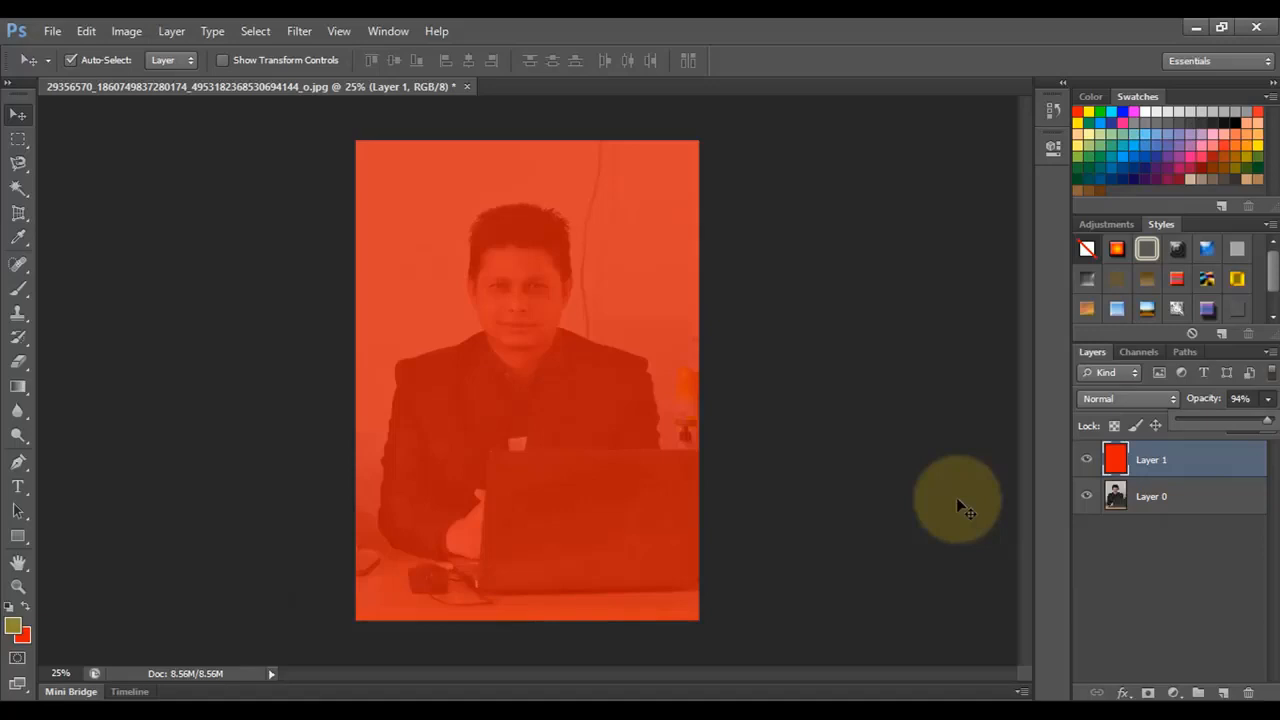
pyautogui.click(860, 485)
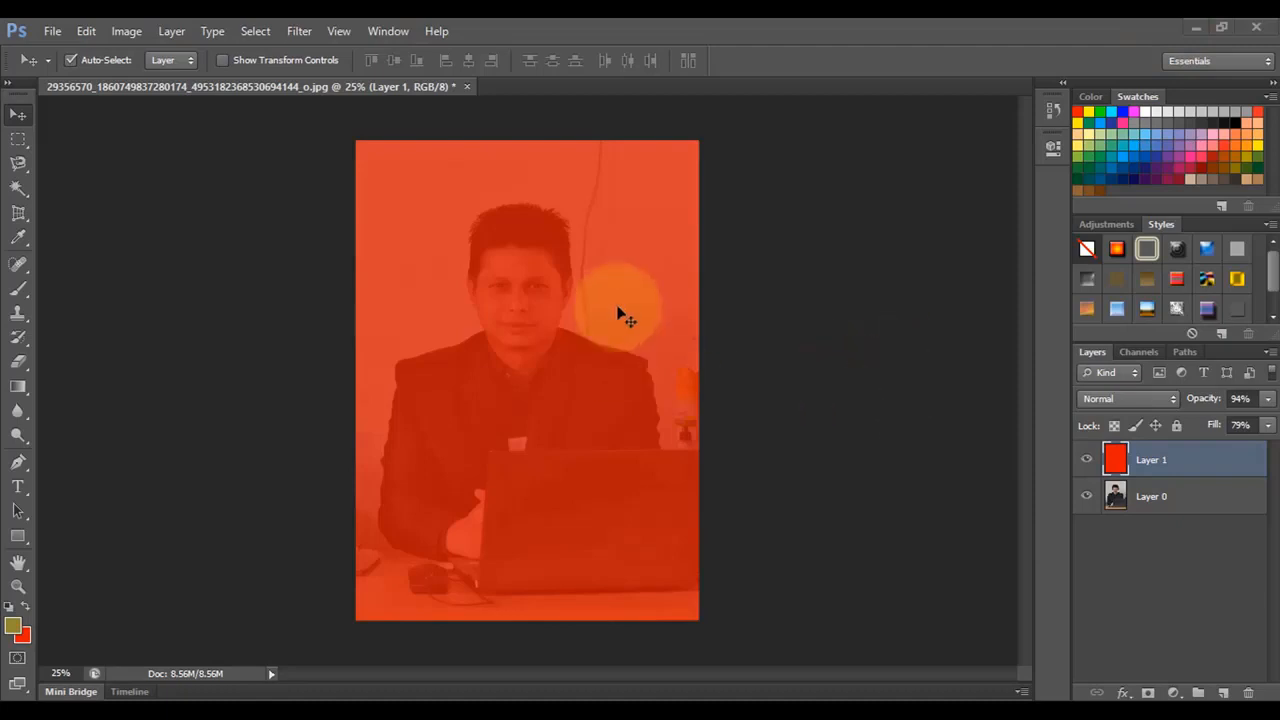
# Create a new blank document using the Default Photoshop Size preset
pyautogui.click(52, 31)
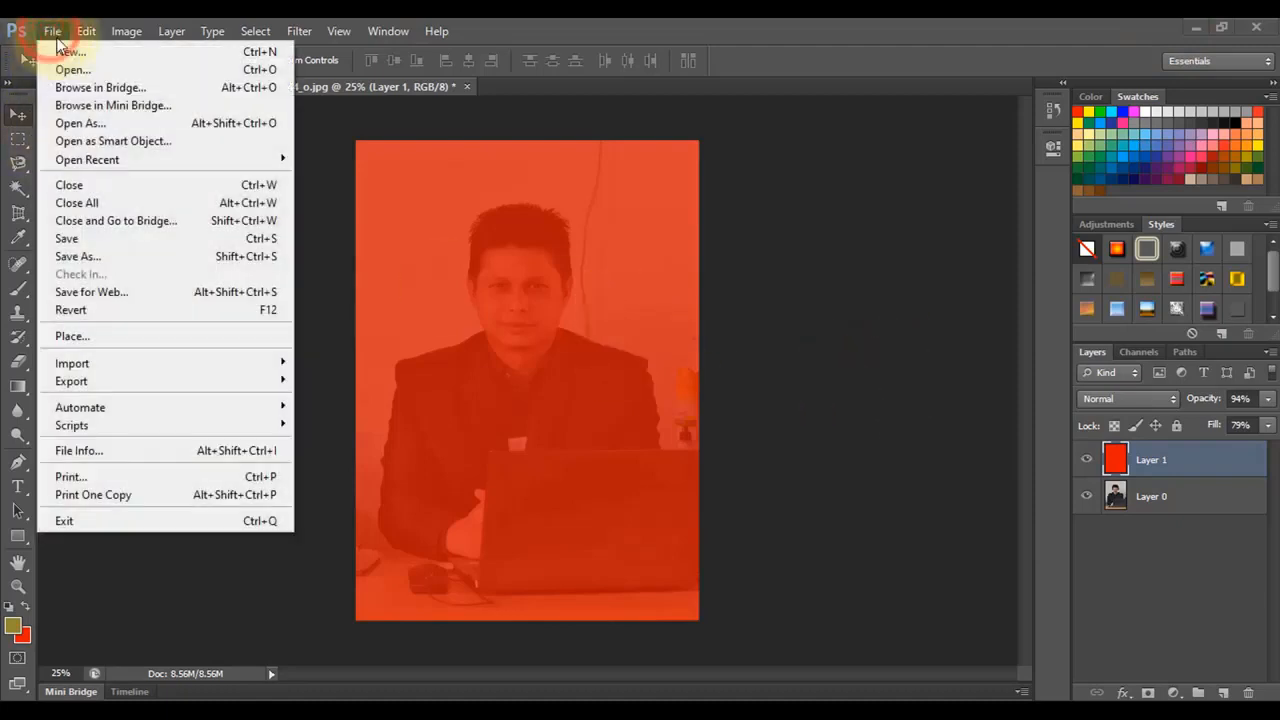
pyautogui.click(70, 52)
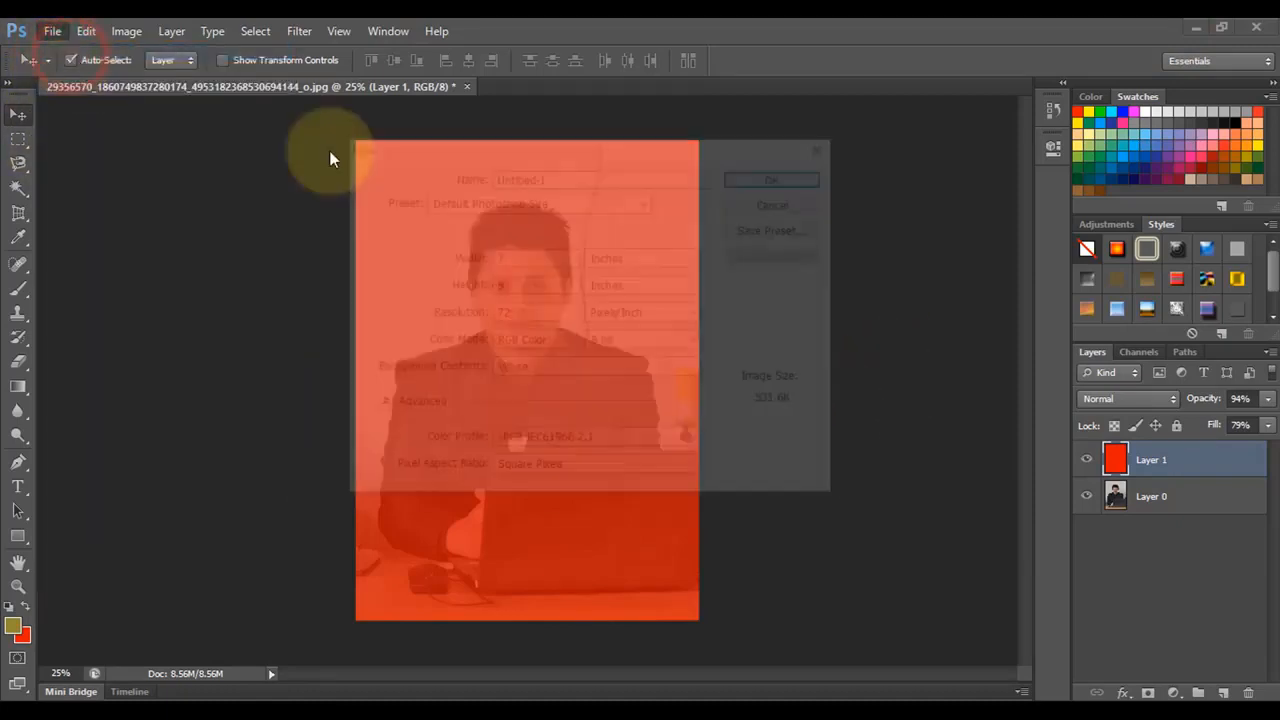
pyautogui.click(790, 176)
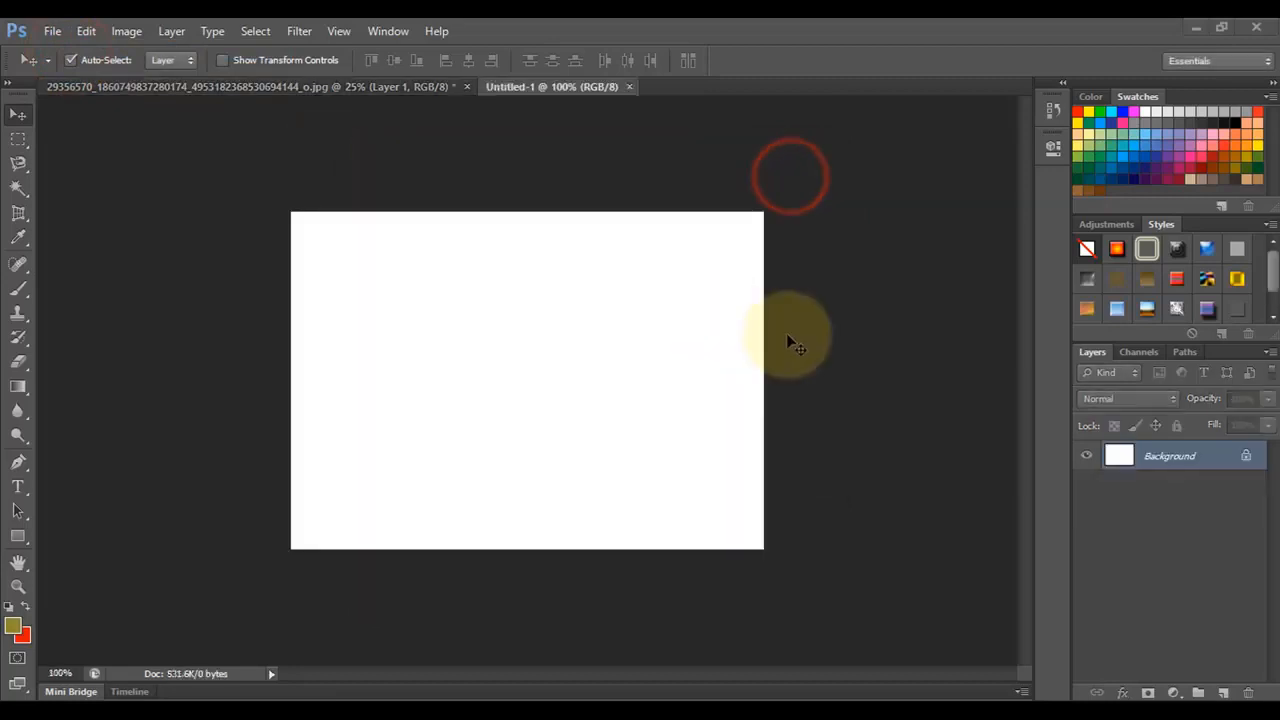
pyautogui.scroll(1, 792, 345)
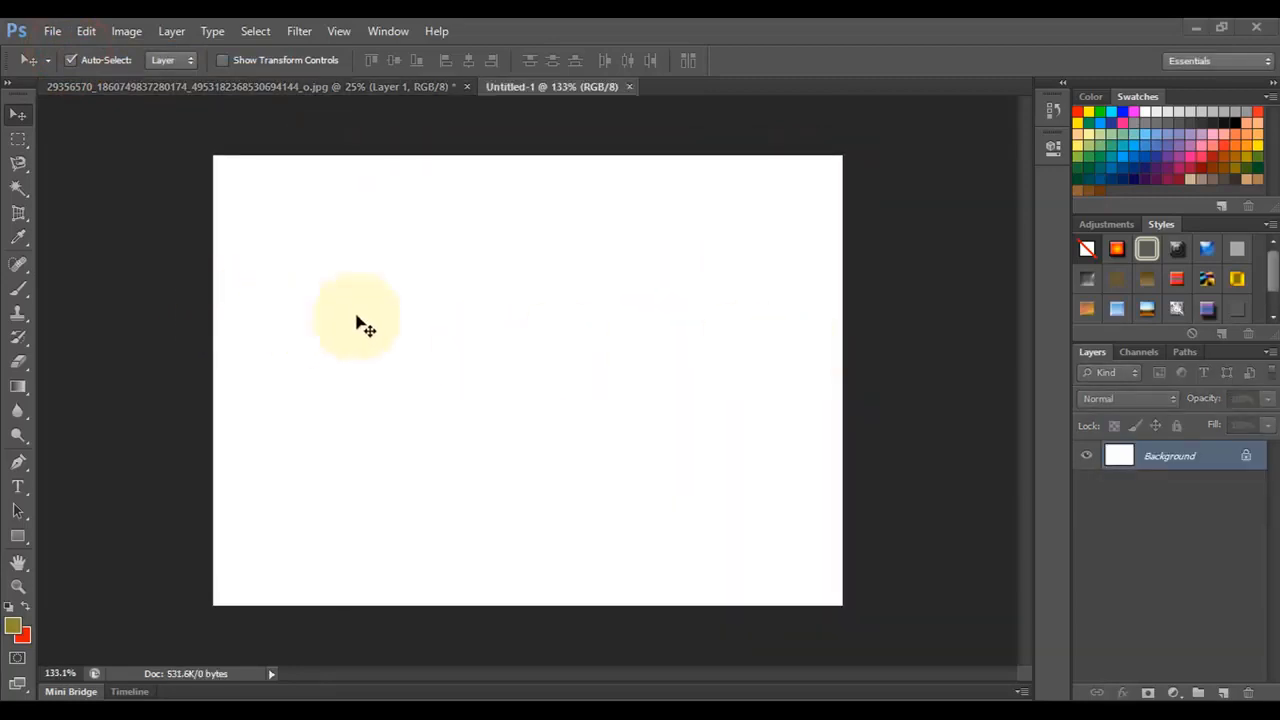
# Add the text "Tareq Academy" in Lato Regular 36 pt and move it to around the middle of the canvas
pyautogui.click(22, 488)
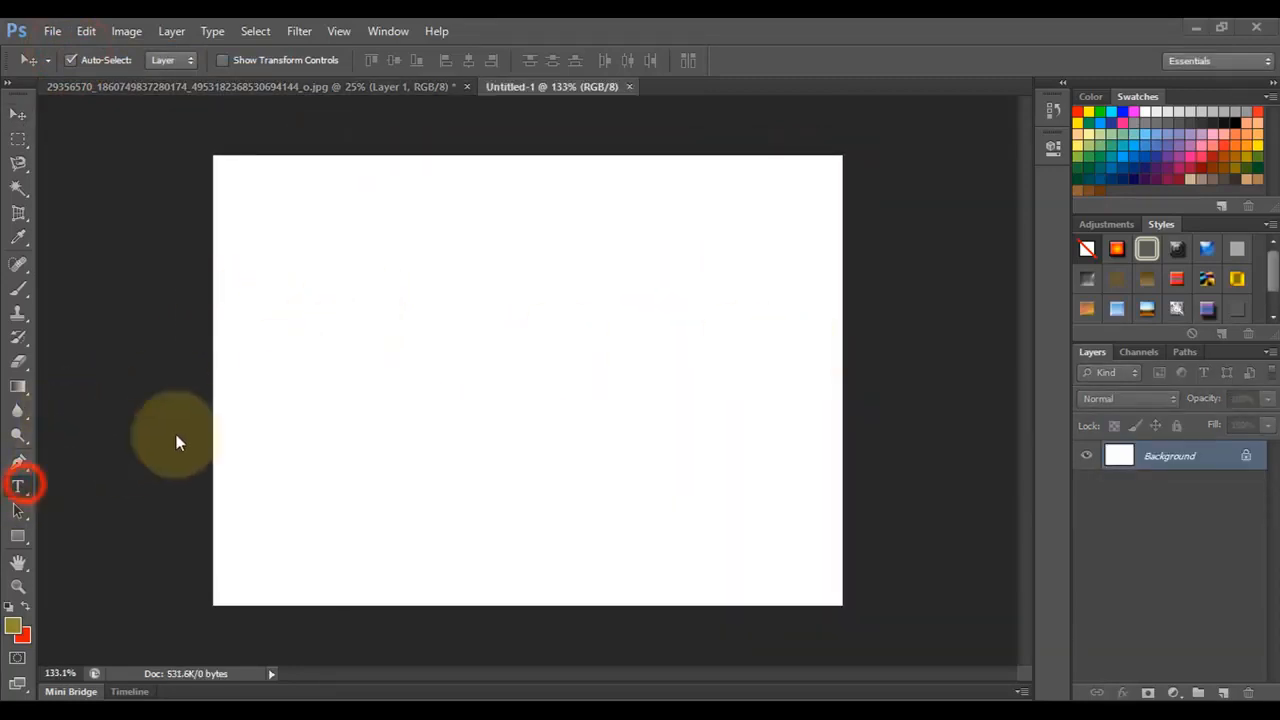
pyautogui.click(318, 297)
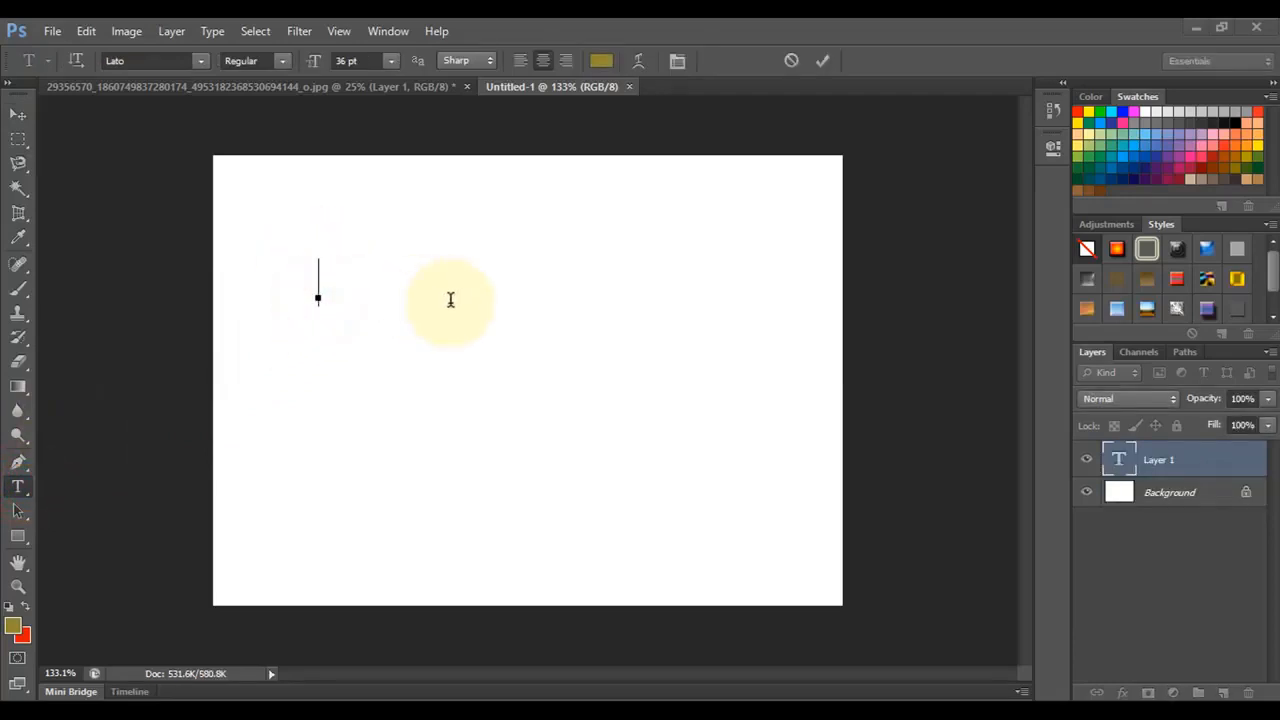
pyautogui.write('Tareq Academy')
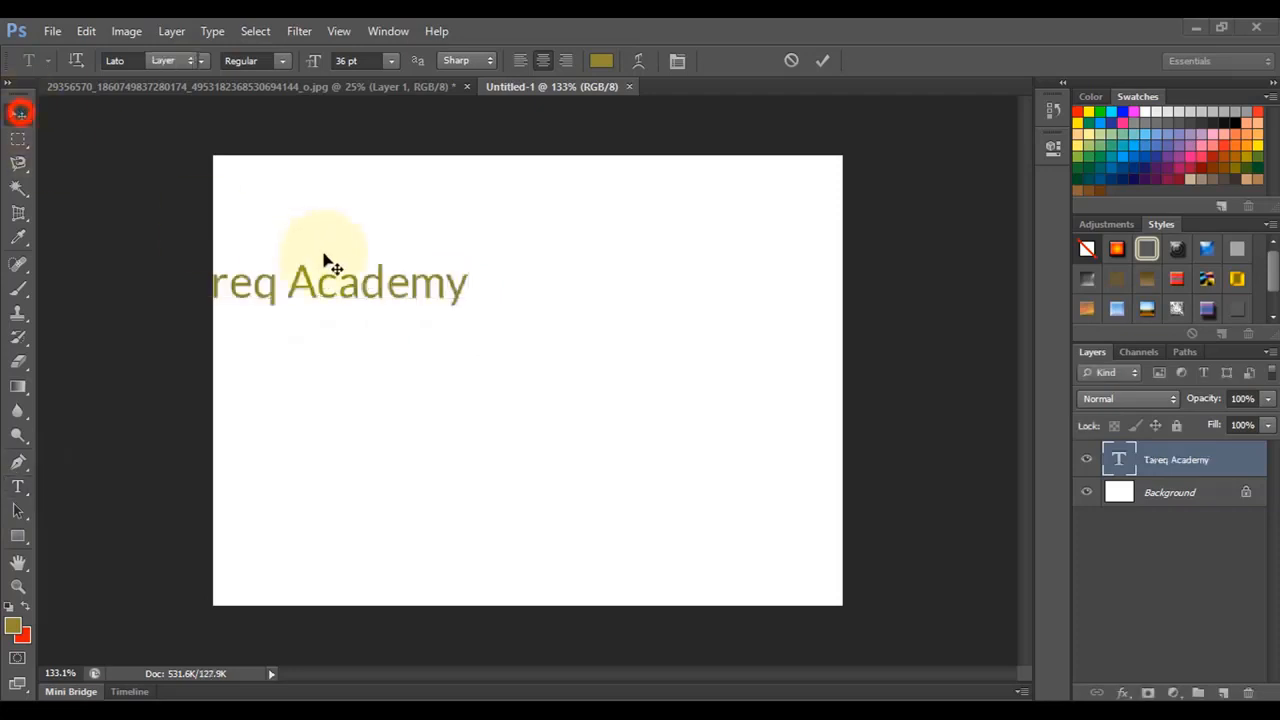
pyautogui.click(18, 114)
pyautogui.moveTo(370, 294); pyautogui.dragTo(565, 316)
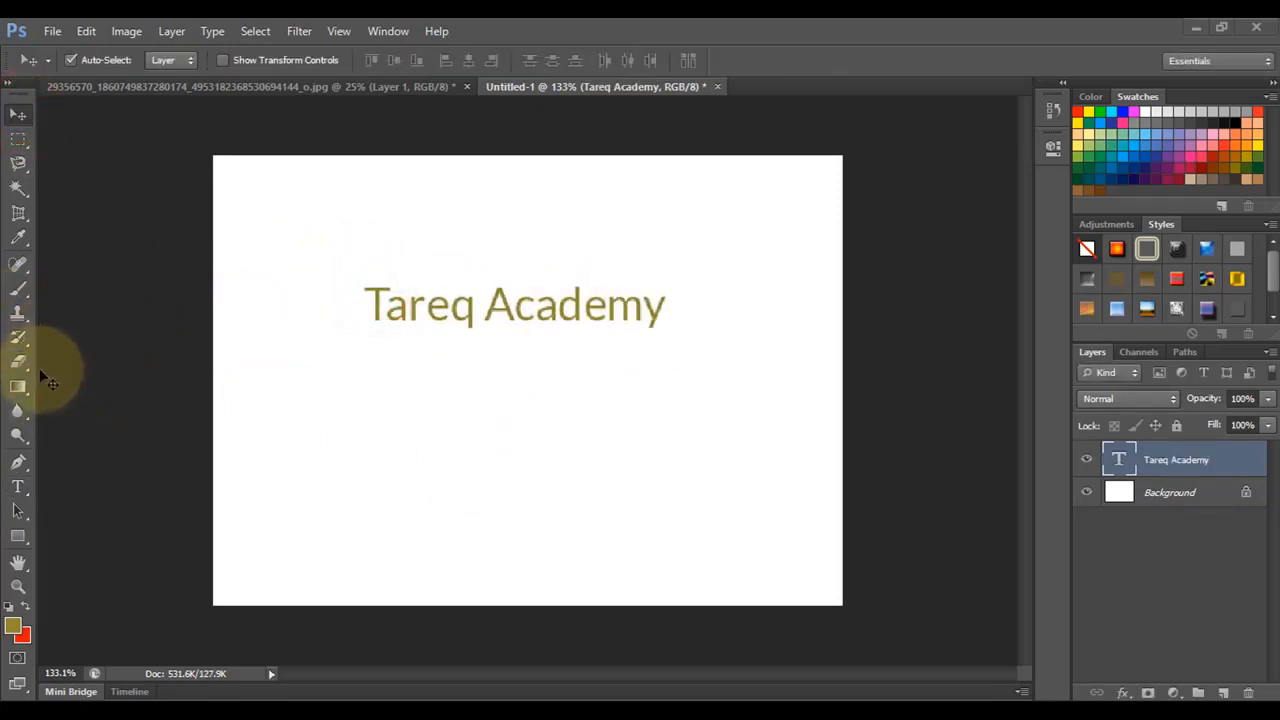
pyautogui.moveTo(527, 339); pyautogui.dragTo(546, 381)
# Draw a rectangle about 504 × 30 px across the canvas below the text and recolour it red
pyautogui.click(18, 536)
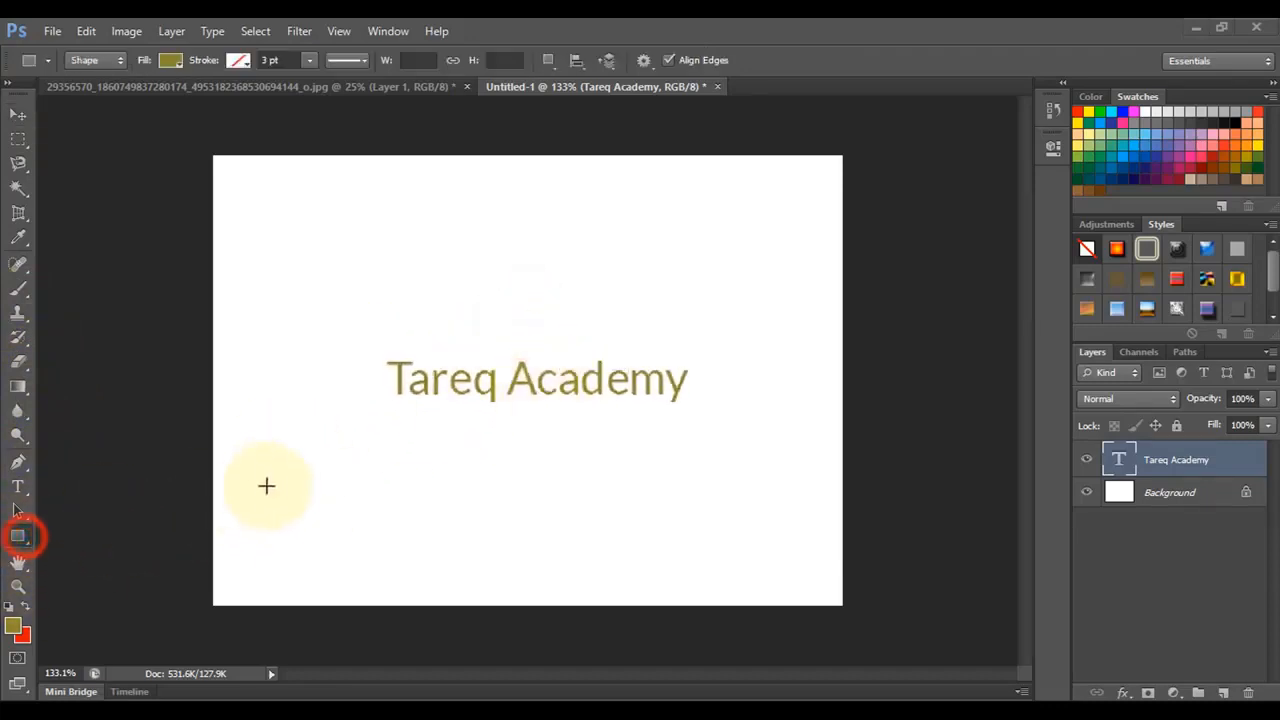
pyautogui.moveTo(213, 454); pyautogui.dragTo(841, 488)
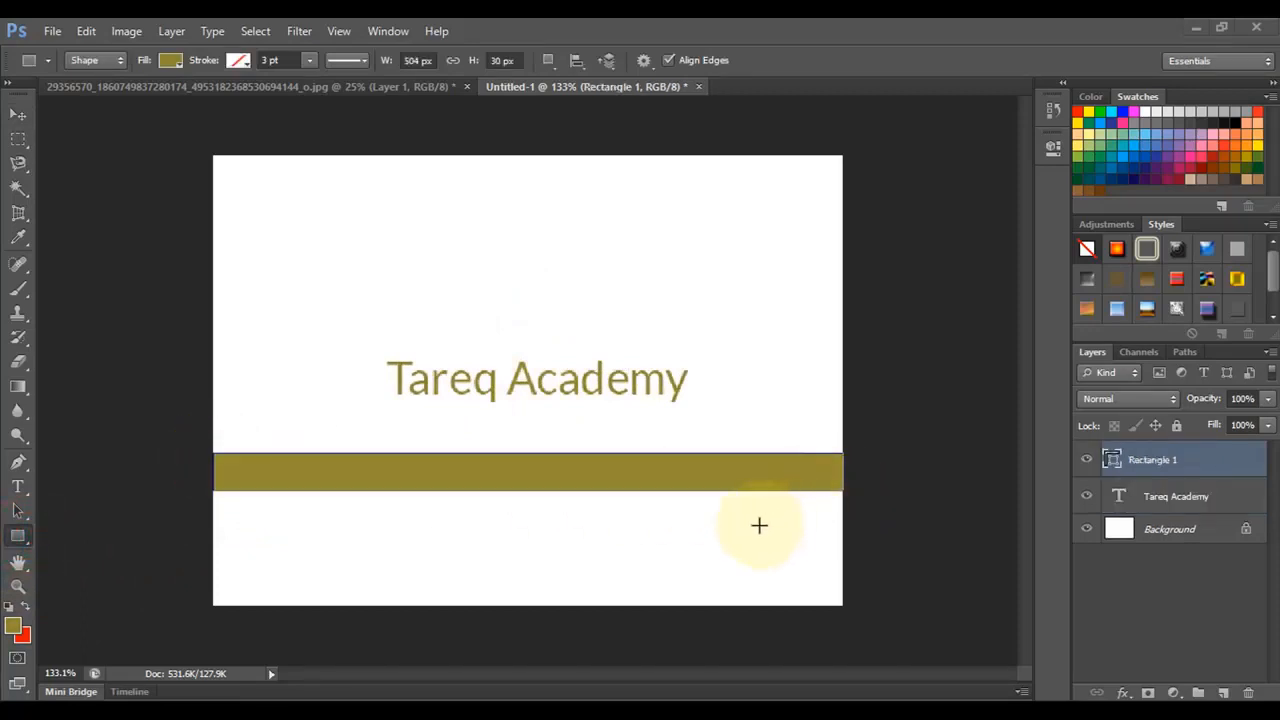
pyautogui.click(14, 625)
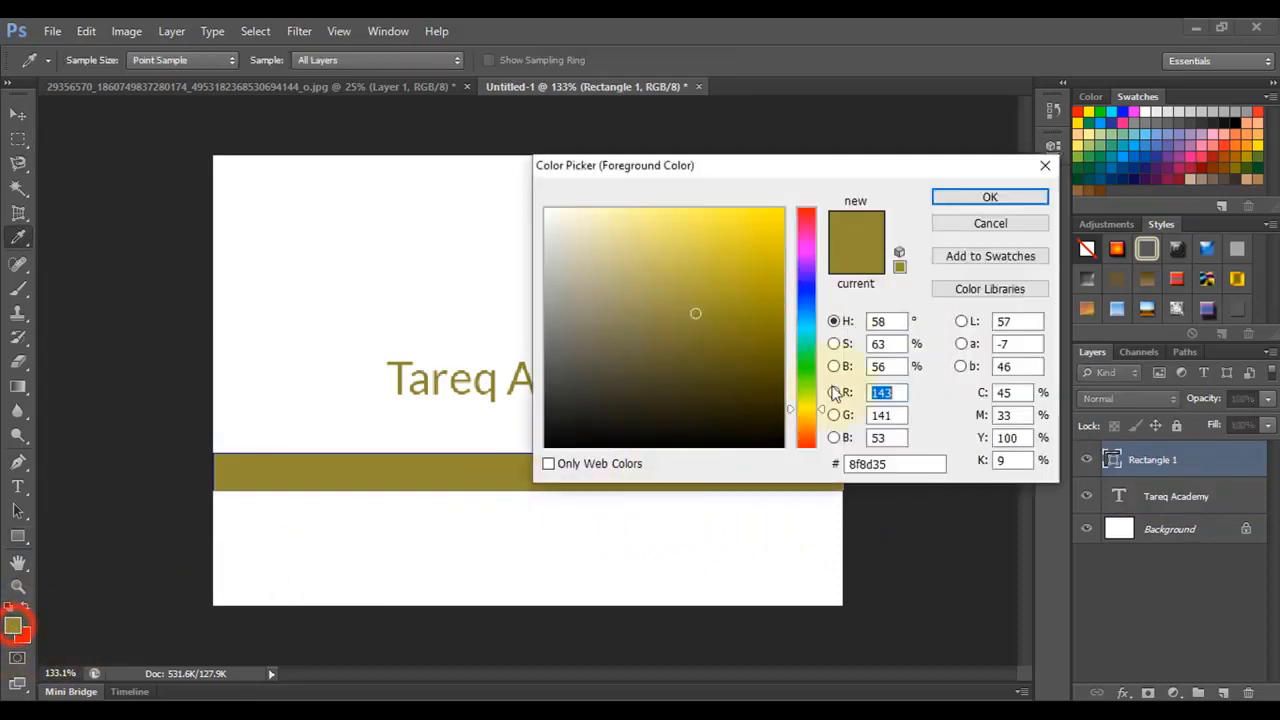
pyautogui.click(808, 215)
pyautogui.click(764, 271)
pyautogui.click(969, 199)
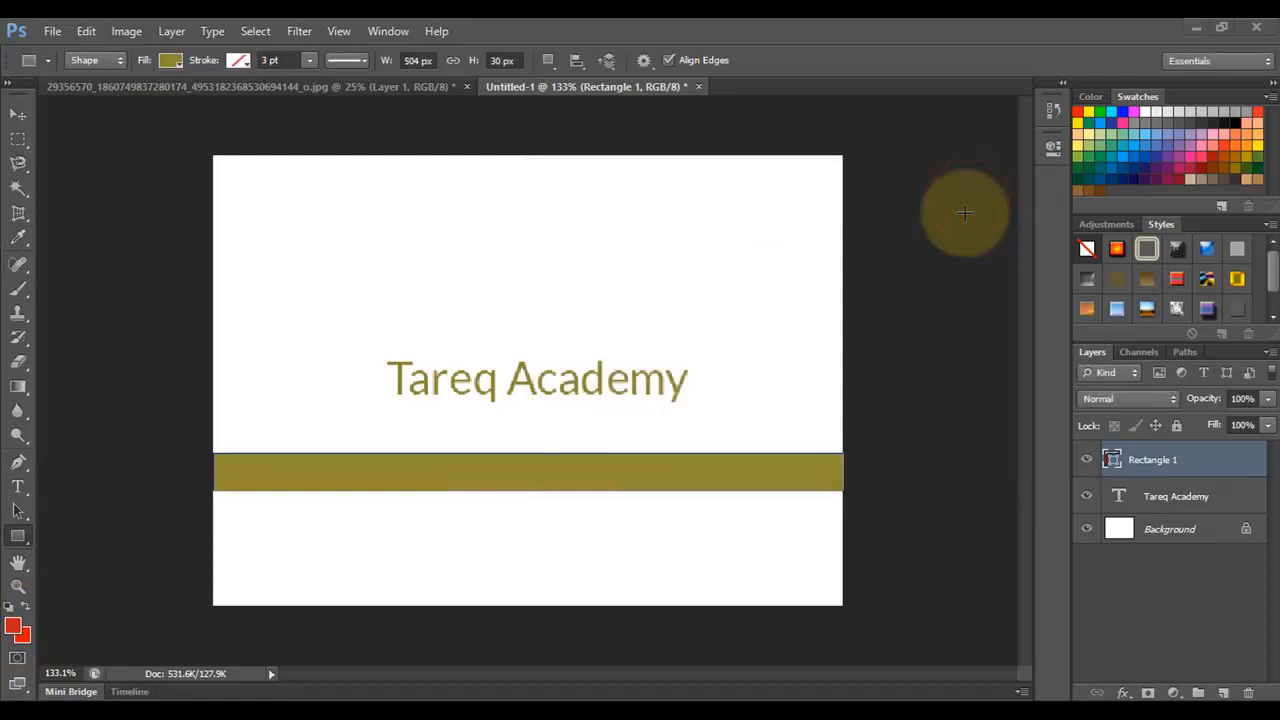
pyautogui.hotkey('alt', 'BackSpace')
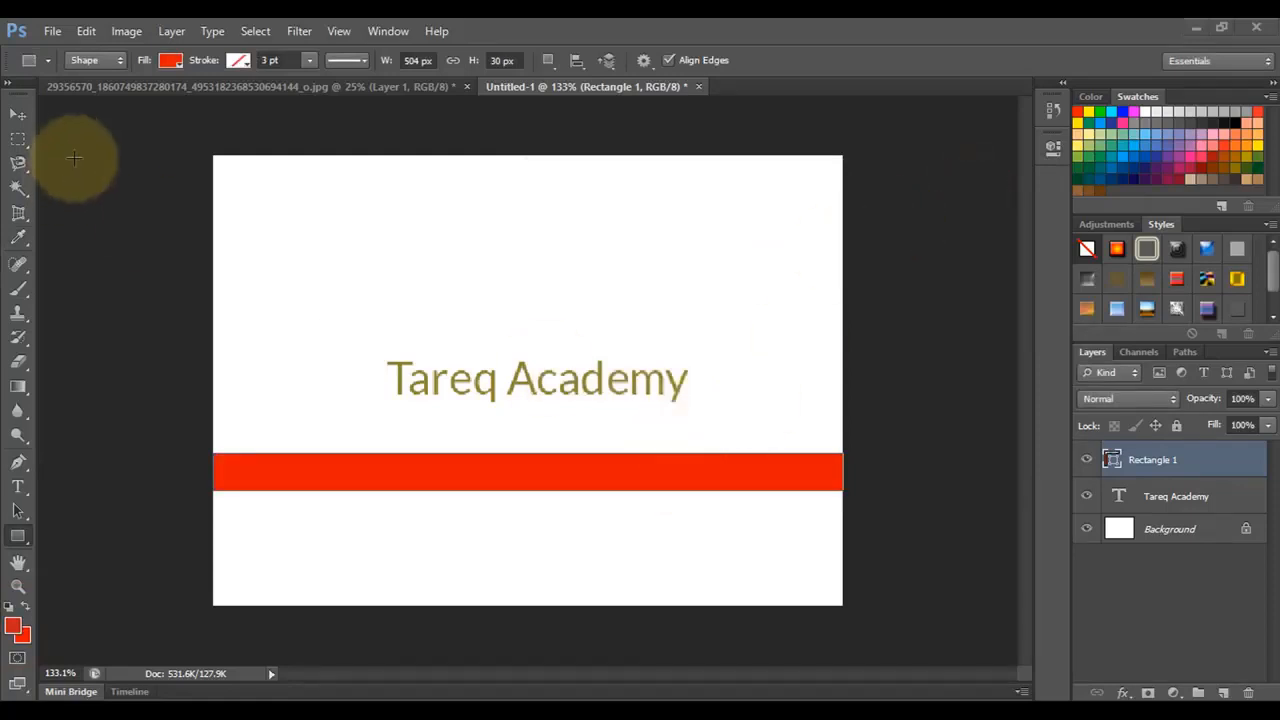
# Open the adf image from the Desktop and place its round logo in Untitled-1, centred above the text
pyautogui.click(18, 114)
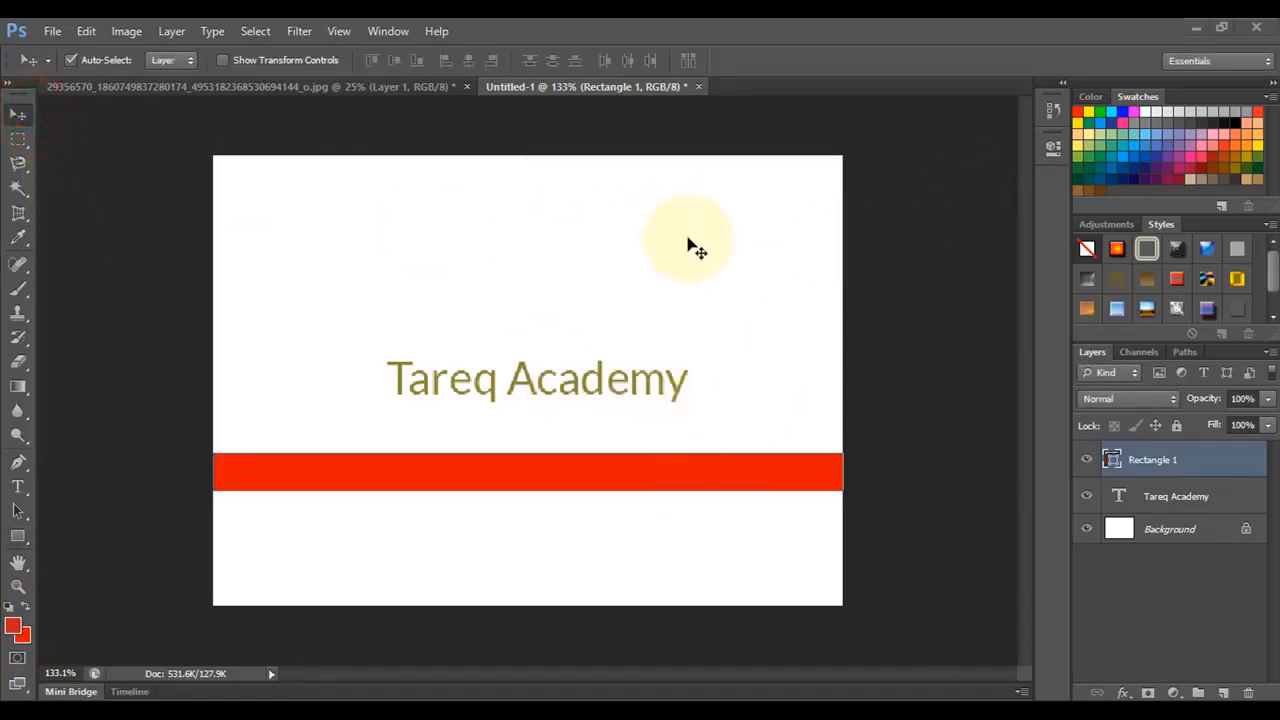
pyautogui.click(52, 31)
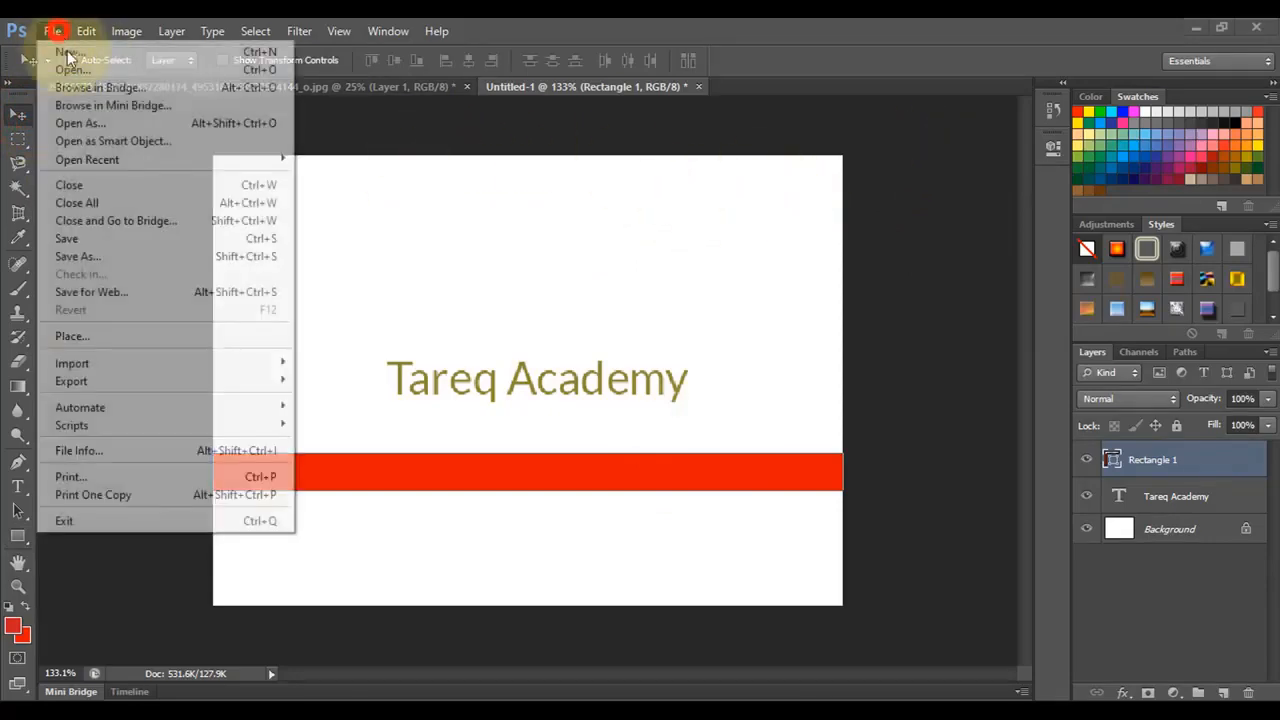
pyautogui.click(72, 69)
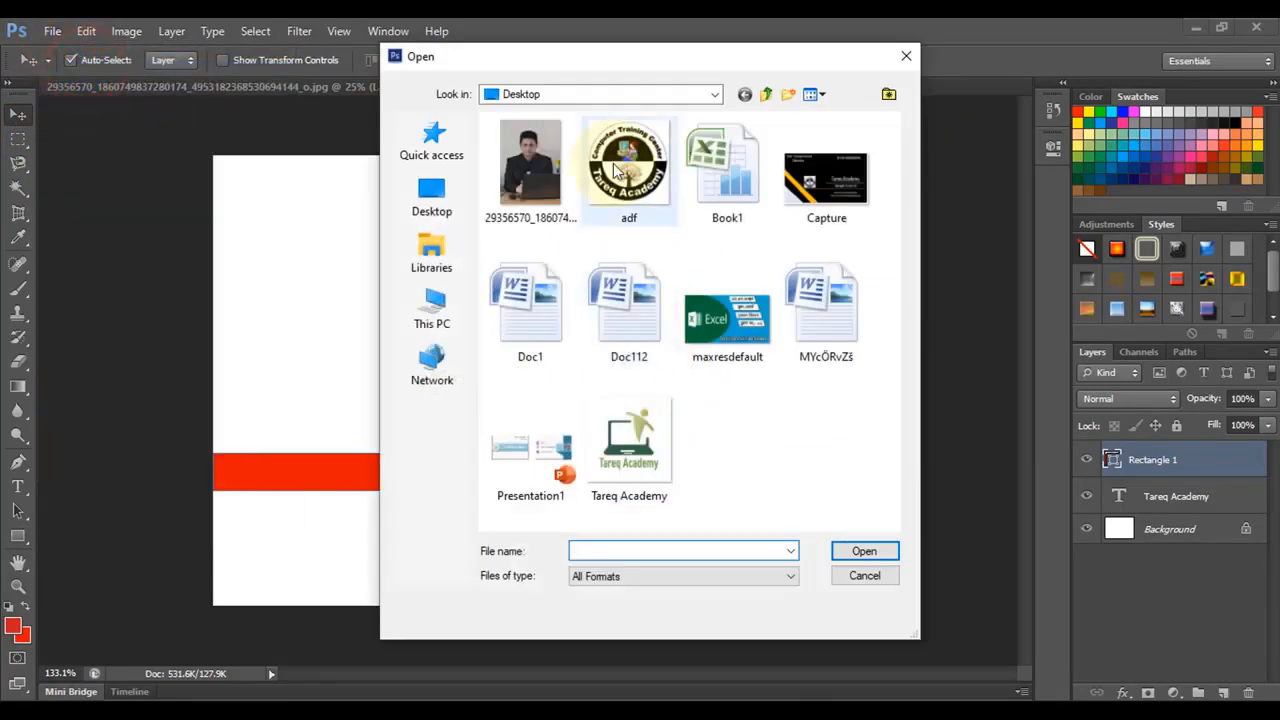
pyautogui.click(616, 170)
pyautogui.click(868, 551)
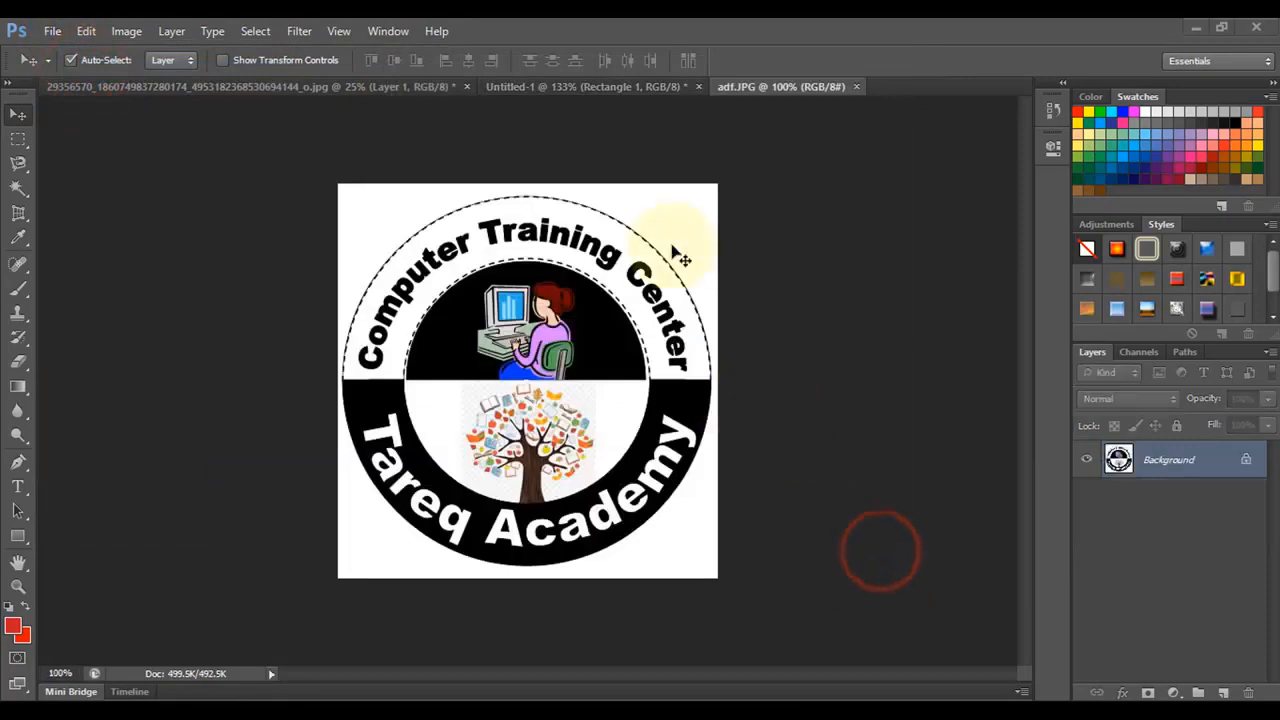
pyautogui.moveTo(549, 272); pyautogui.dragTo(557, 273)
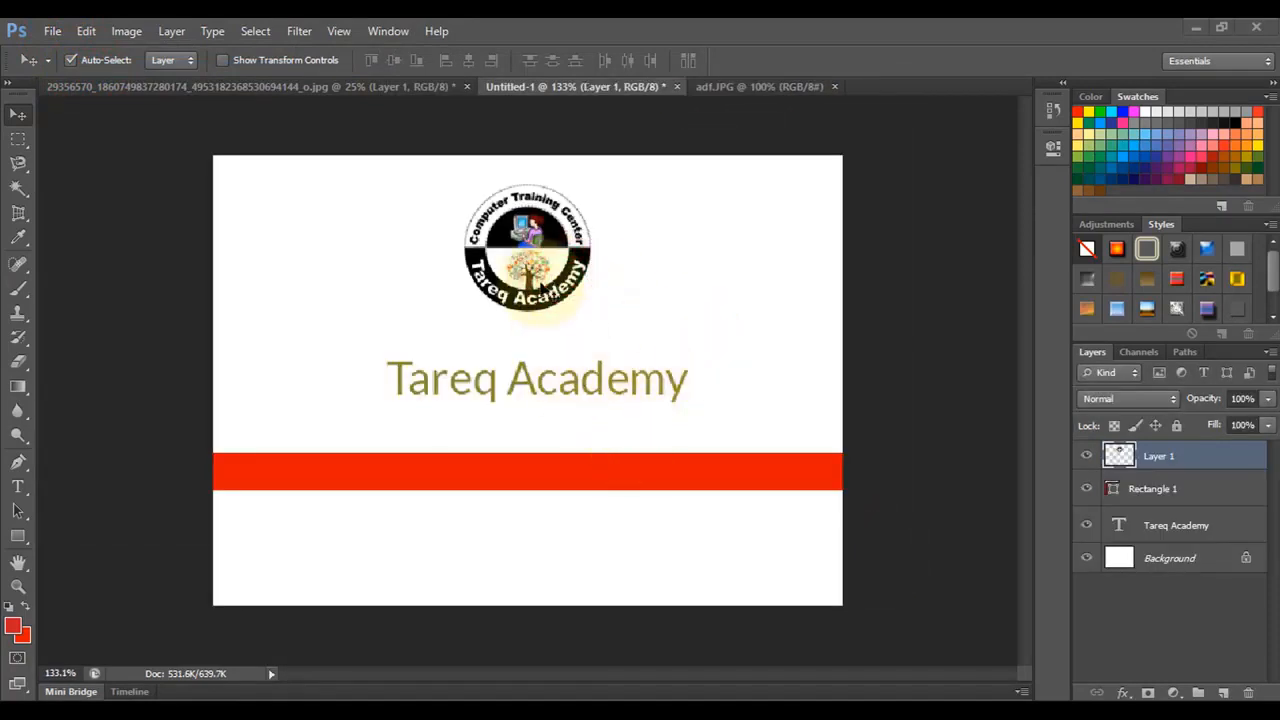
pyautogui.moveTo(539, 287); pyautogui.dragTo(549, 284)
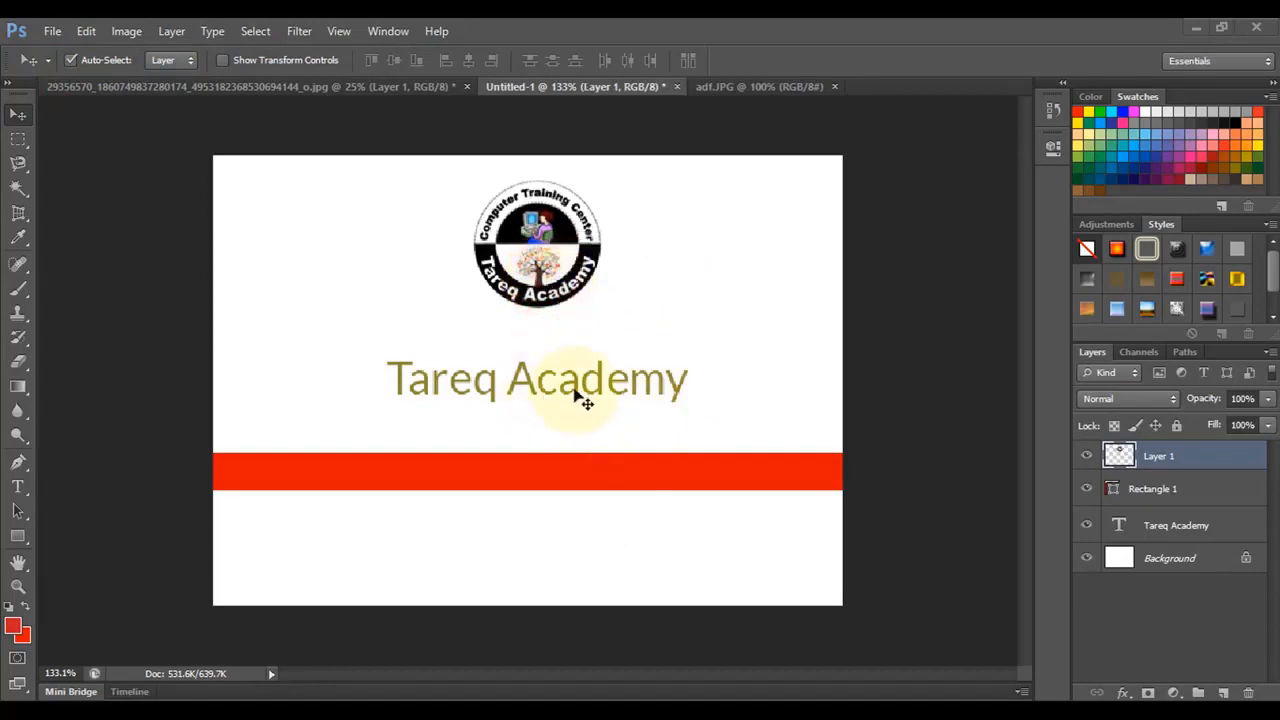
# Shift the "Tareq Academy" text and the red bar slightly lower on the canvas
pyautogui.moveTo(580, 391); pyautogui.dragTo(576, 402)
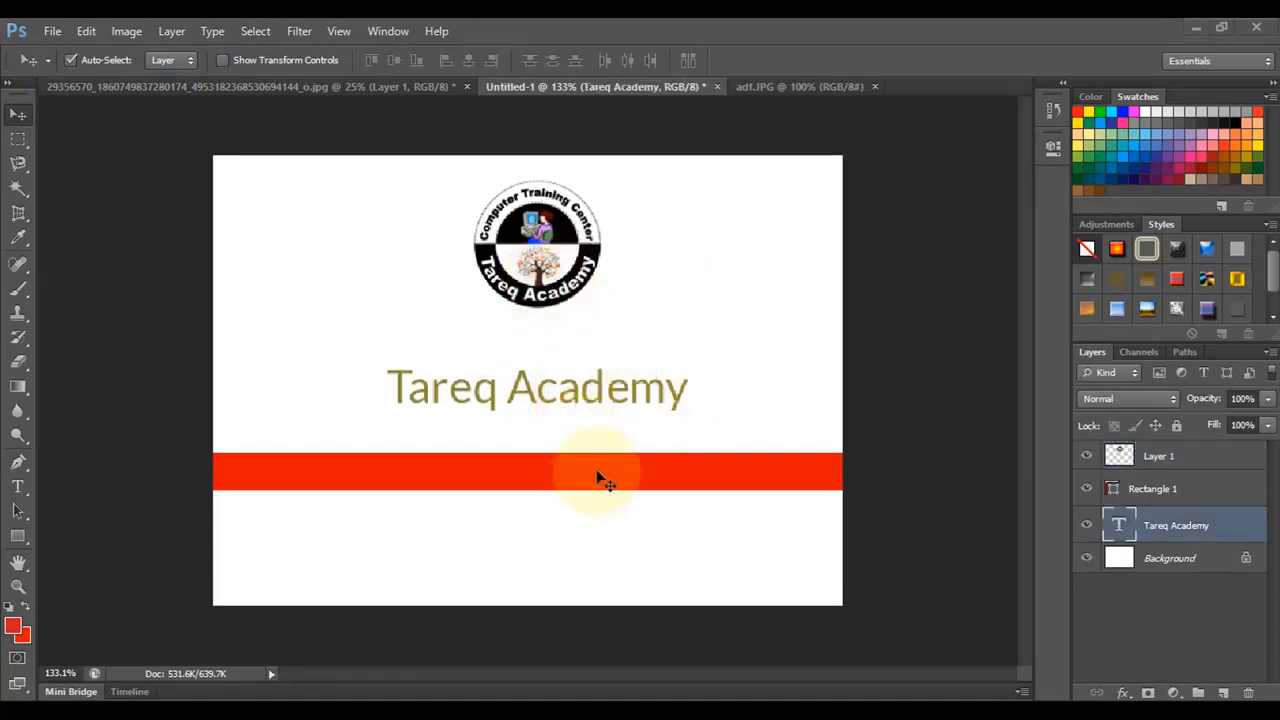
pyautogui.moveTo(597, 474); pyautogui.dragTo(597, 493)
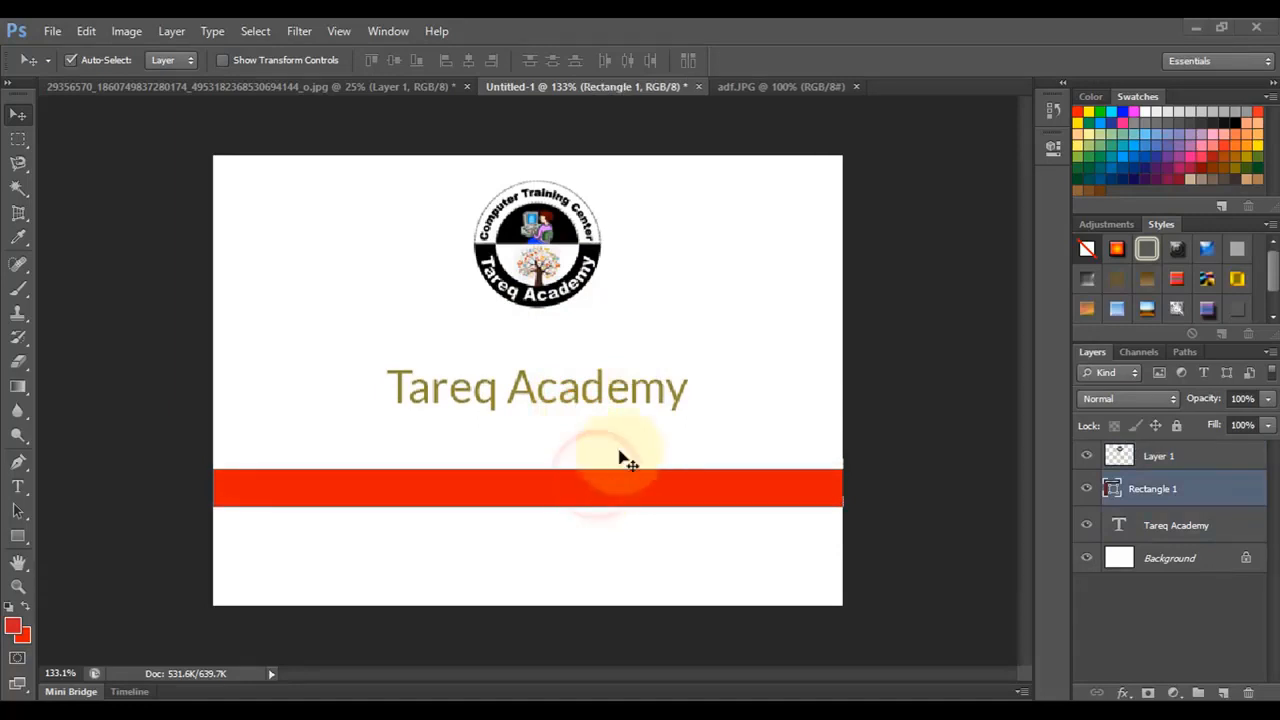
# Review the layer stack by selecting each layer in turn, from the background up to the logo
pyautogui.click(1192, 562)
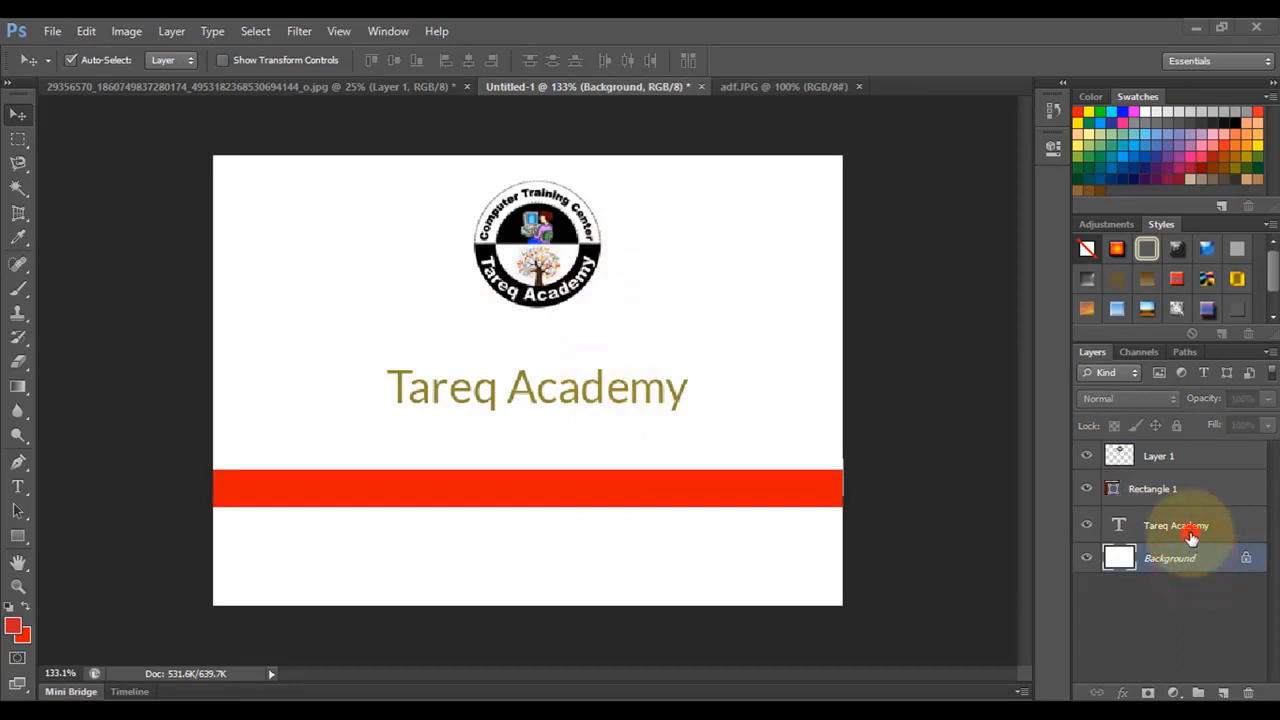
pyautogui.click(1190, 527)
pyautogui.click(1178, 492)
pyautogui.click(1186, 462)
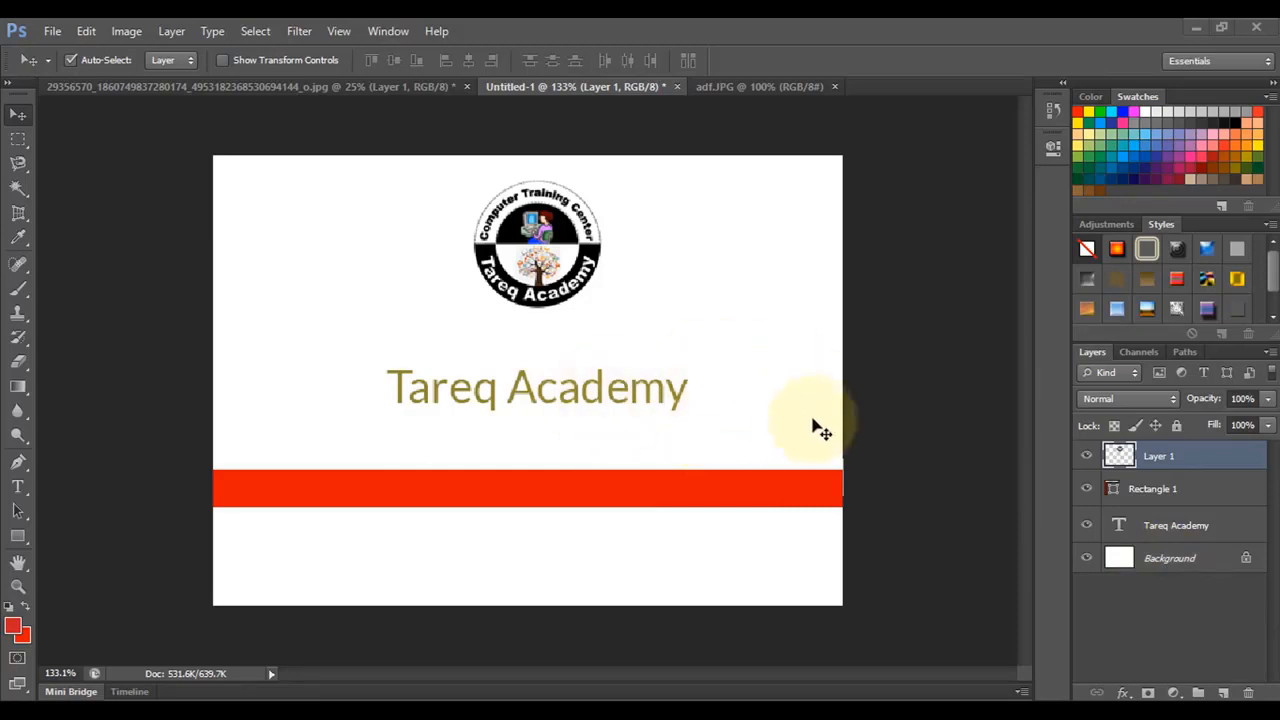
# Convert the locked background into a regular layer, place it in a group named Background and collapse the group
pyautogui.doubleClick(1246, 560)
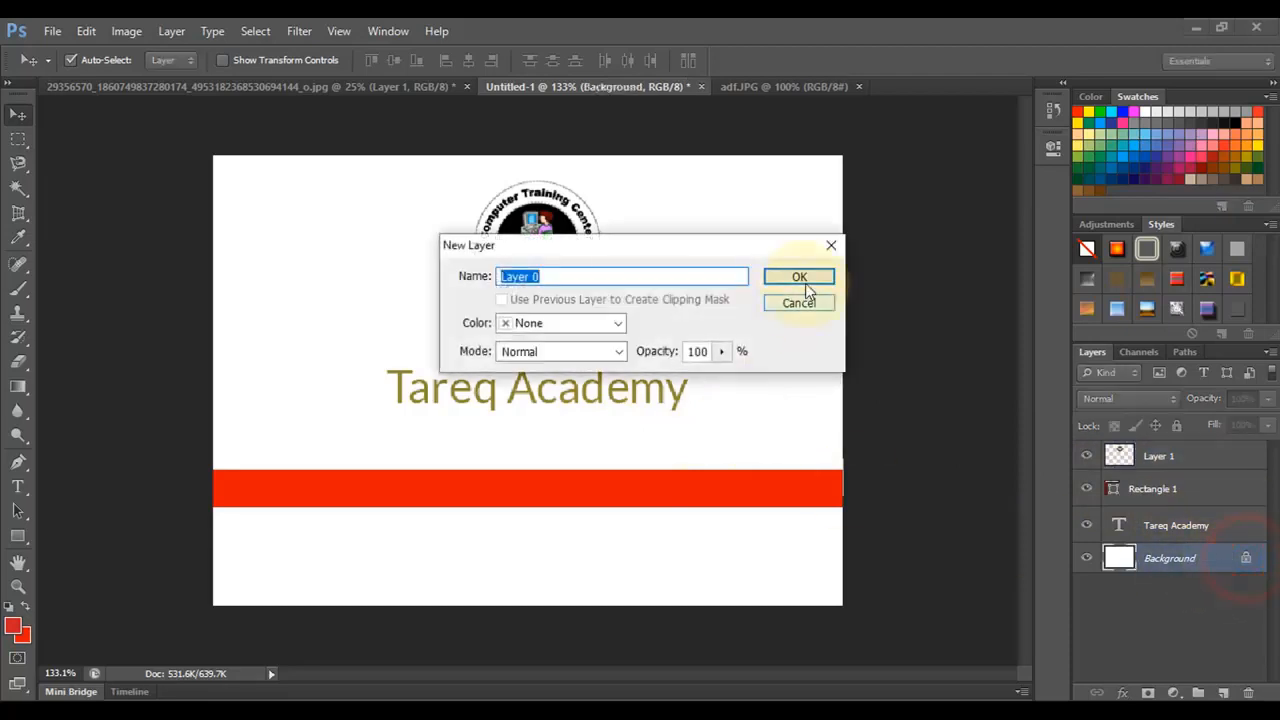
pyautogui.click(803, 279)
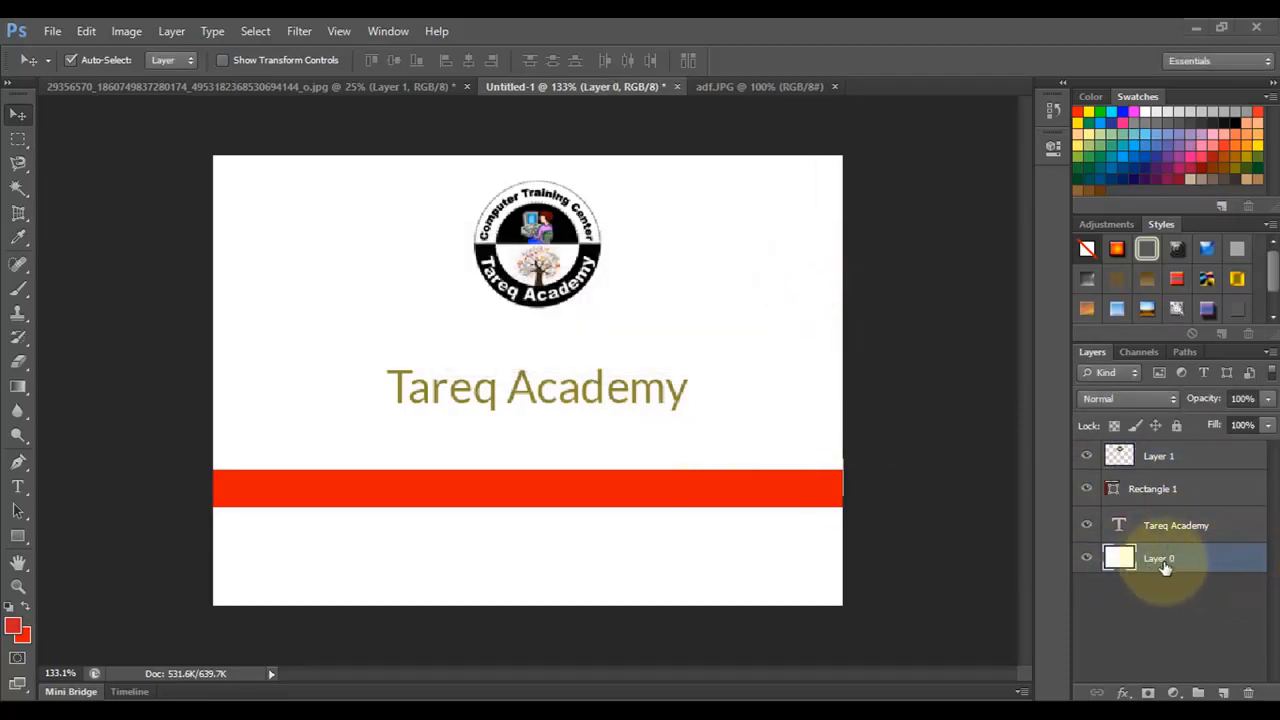
pyautogui.hotkey('ctrl', 'g')
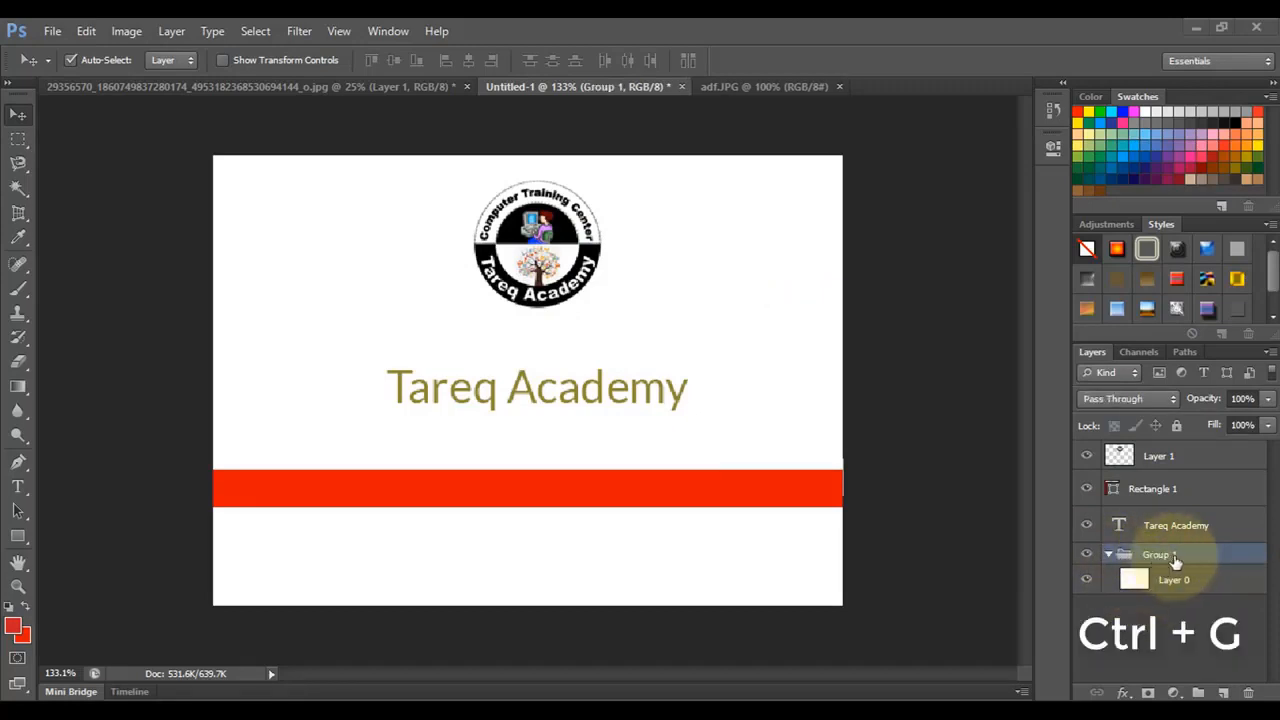
pyautogui.doubleClick(1172, 555)
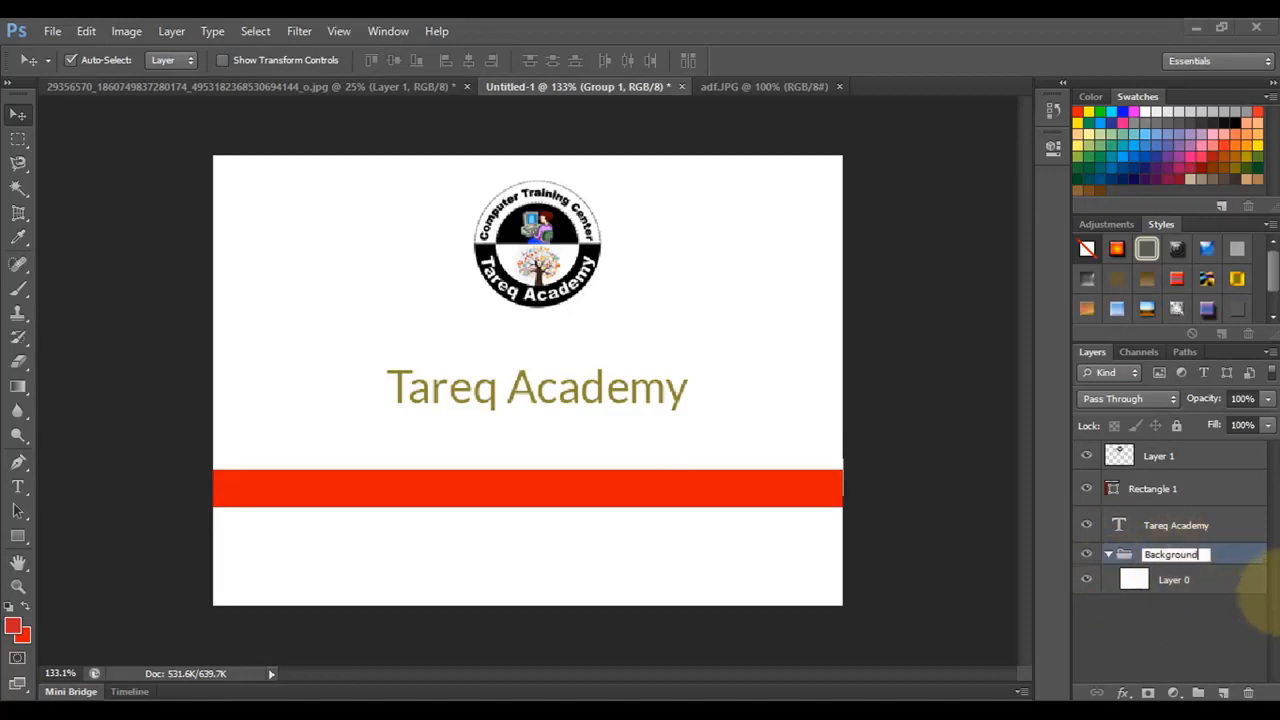
pyautogui.press('Return')
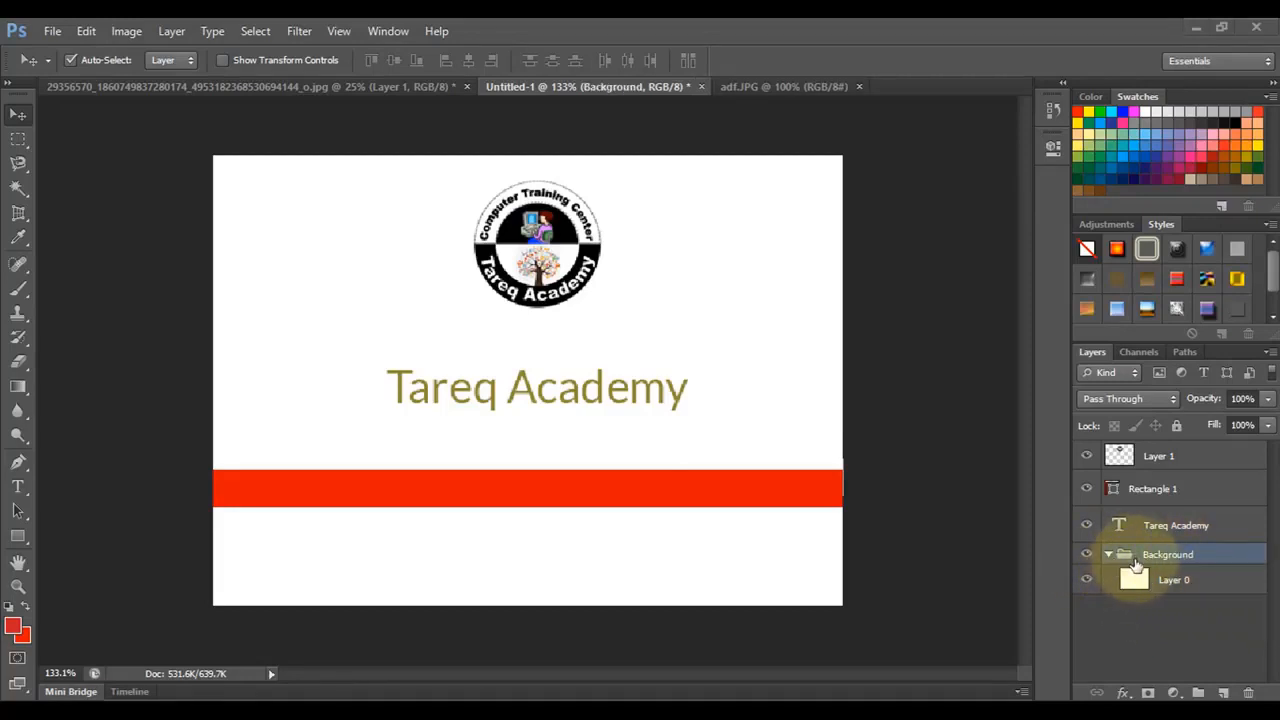
pyautogui.click(1108, 556)
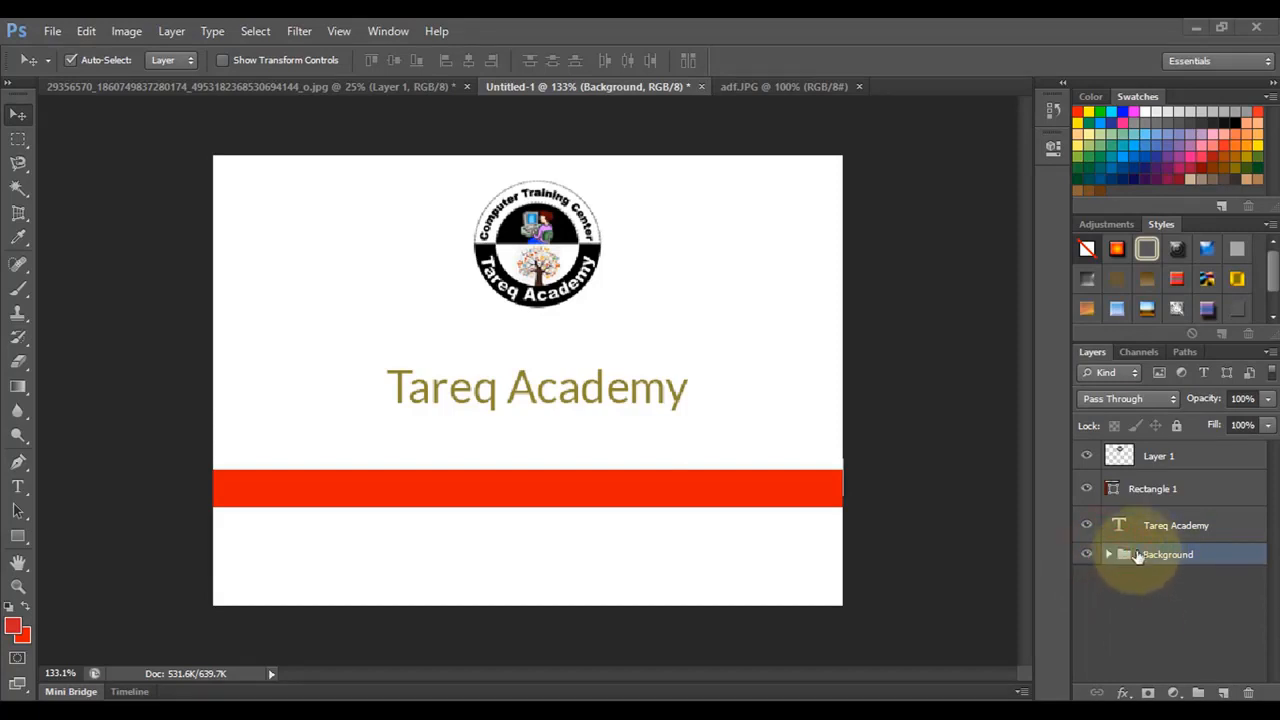
# Put the "Tareq Academy" text layer in its own group, name the group Text and collapse it
pyautogui.click(1157, 530)
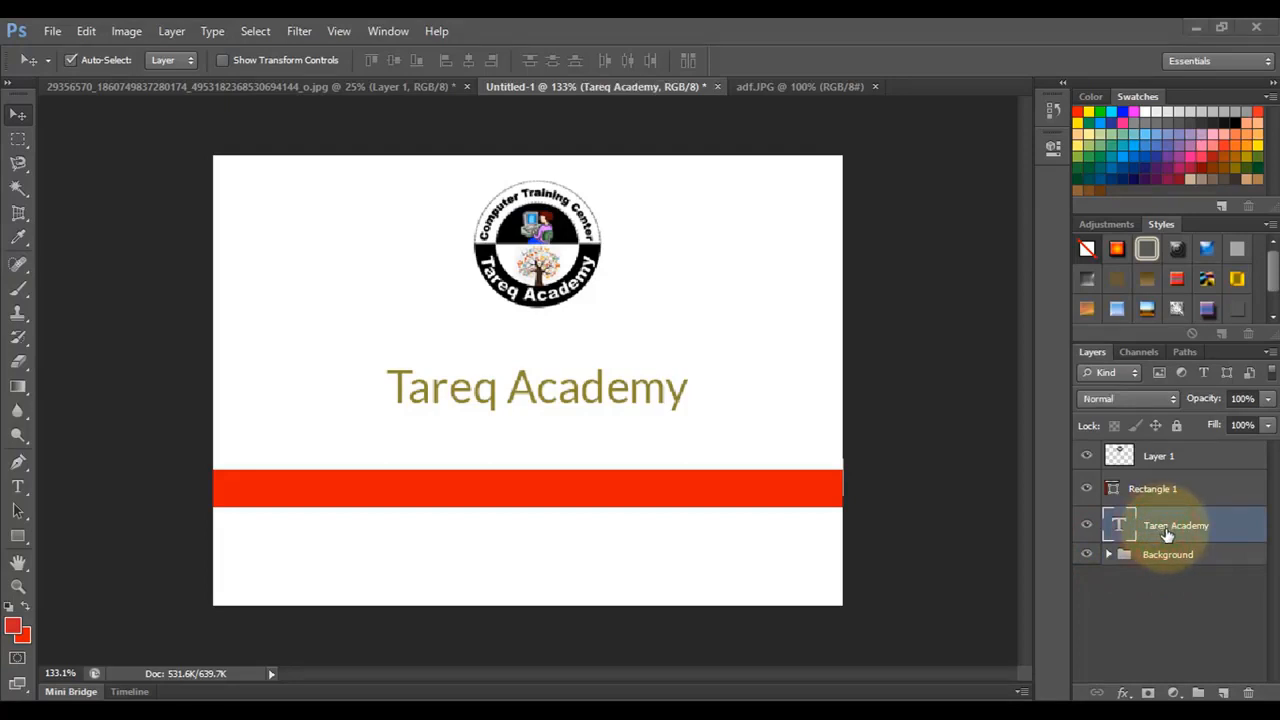
pyautogui.hotkey('ctrl', 'g')
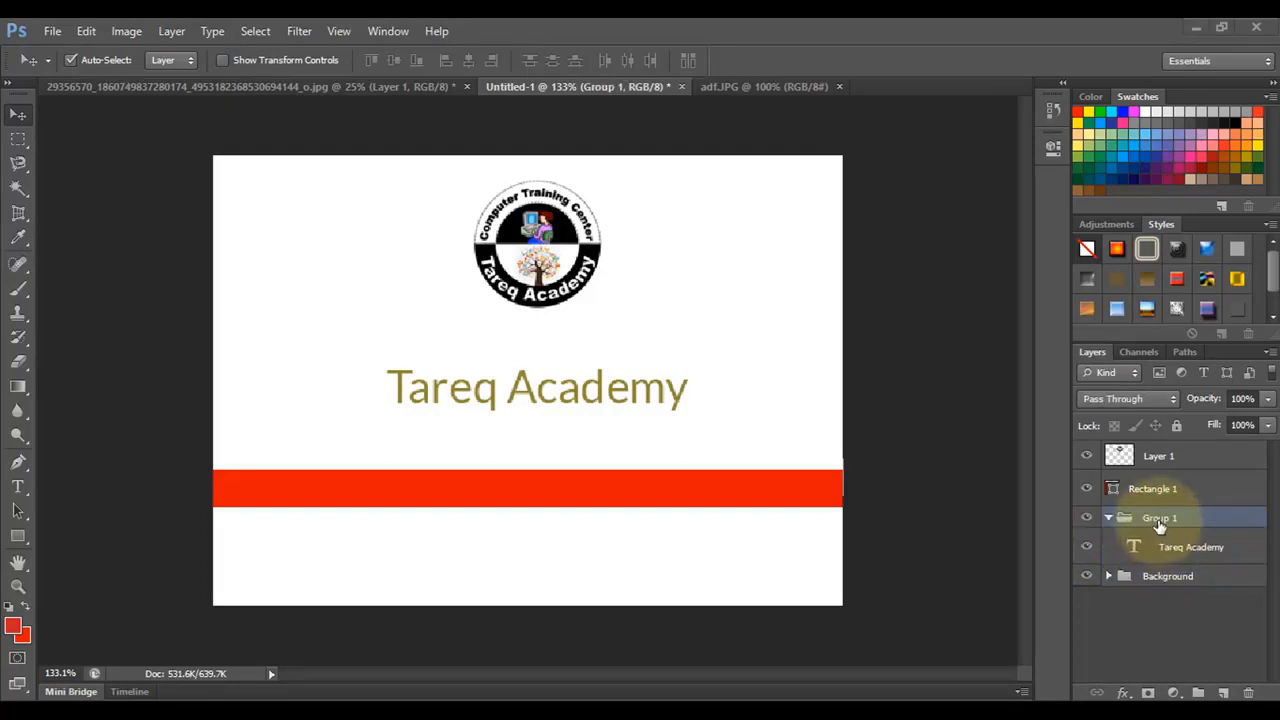
pyautogui.doubleClick(1158, 517)
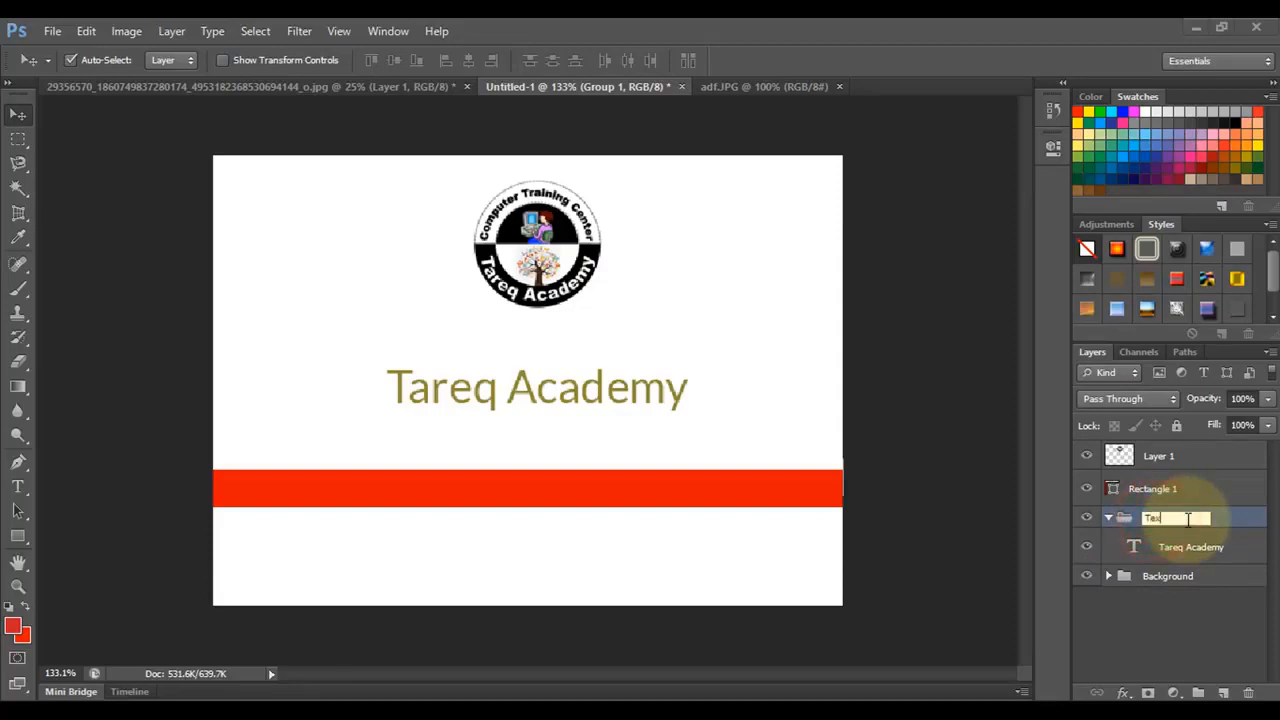
pyautogui.press('Return')
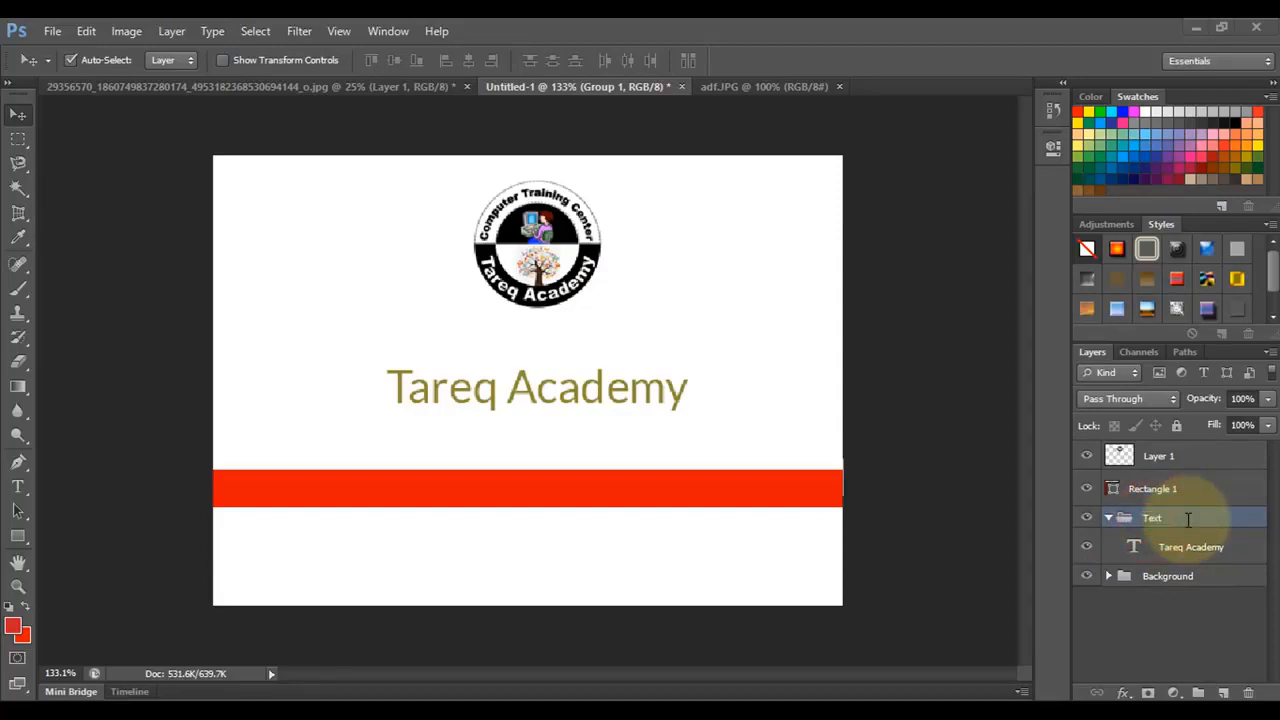
pyautogui.click(1109, 518)
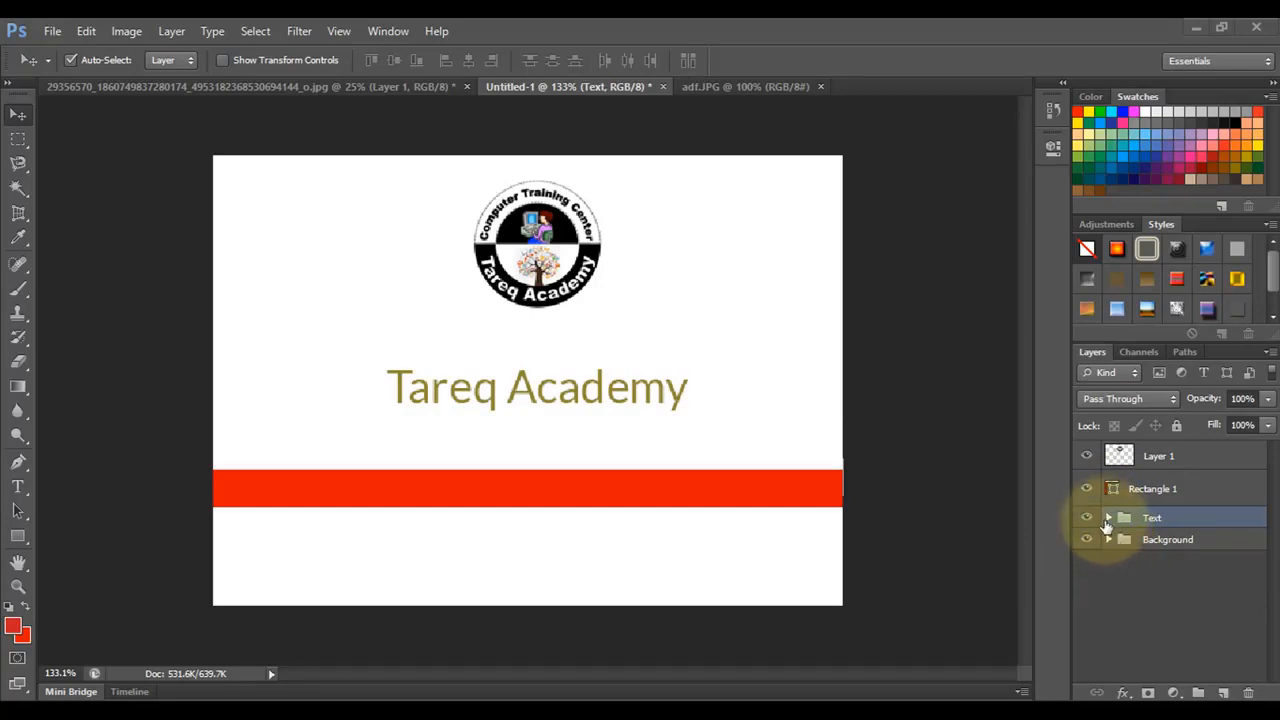
# Put the red bar's layer, Rectangle 1, in its own group, name the group Design and collapse it
pyautogui.click(1176, 490)
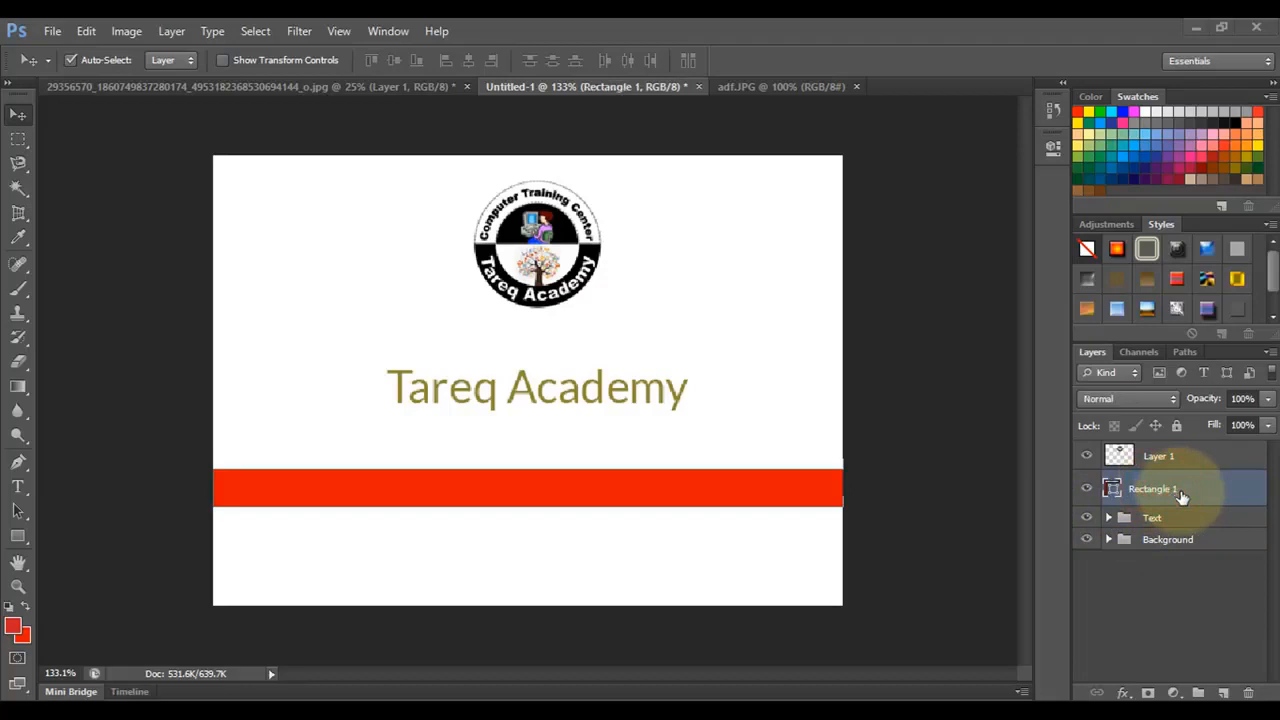
pyautogui.hotkey('ctrl', 'g')
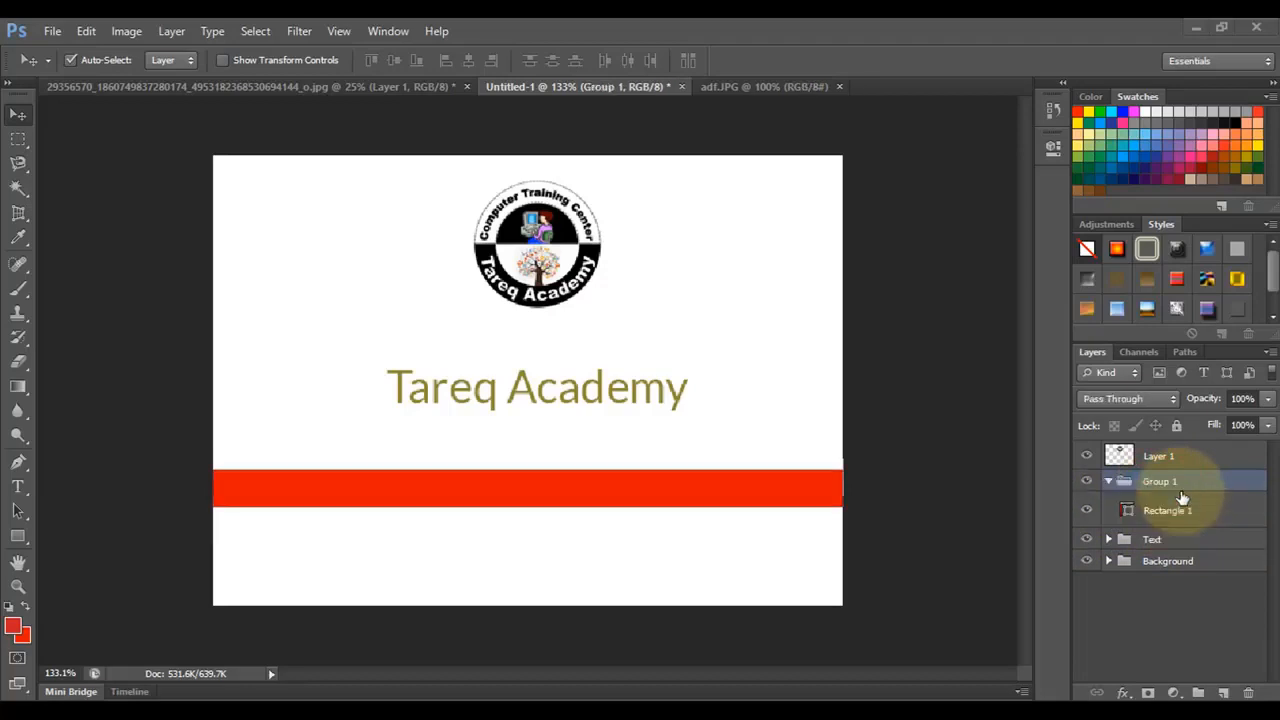
pyautogui.doubleClick(1174, 482)
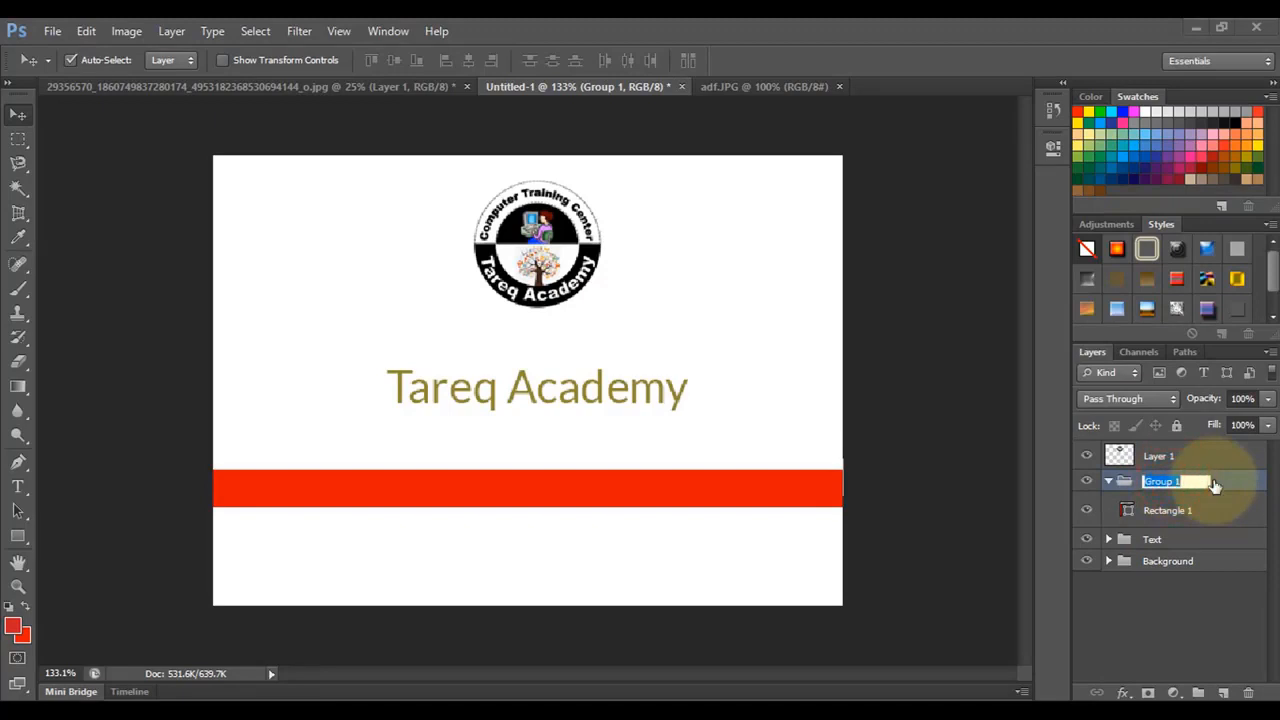
pyautogui.write('Design')
pyautogui.press('Return')
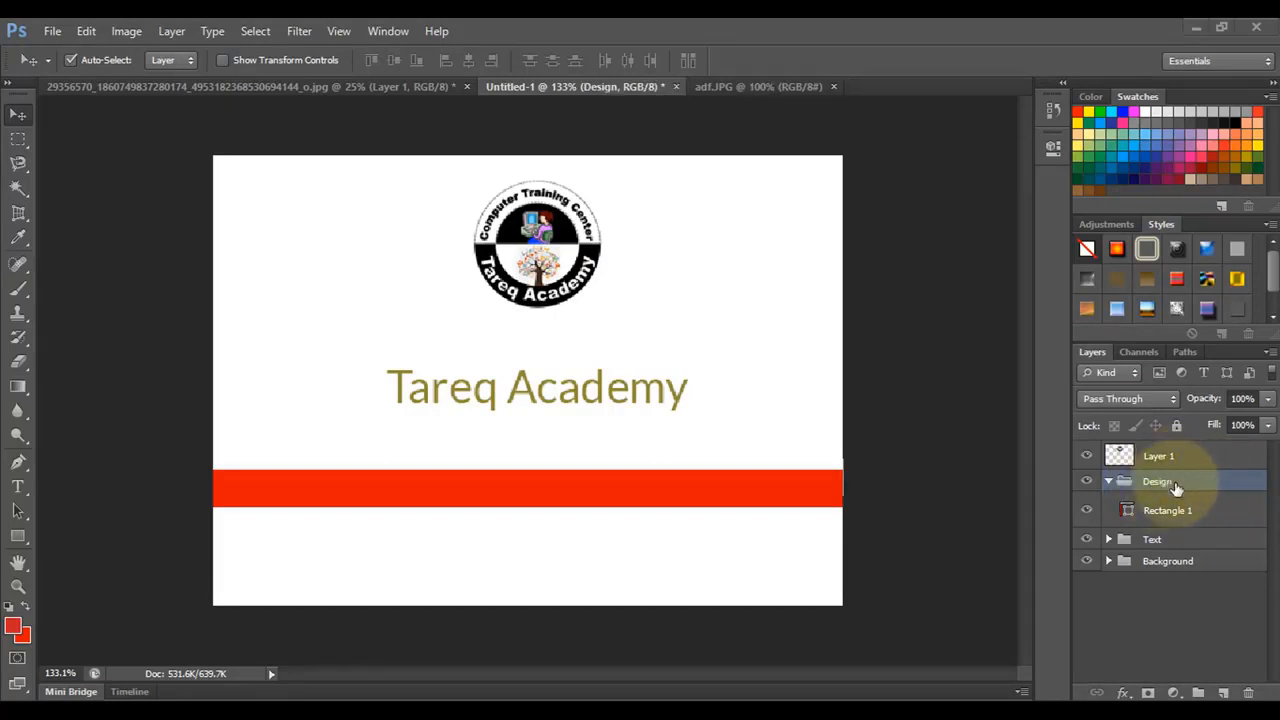
pyautogui.click(1109, 482)
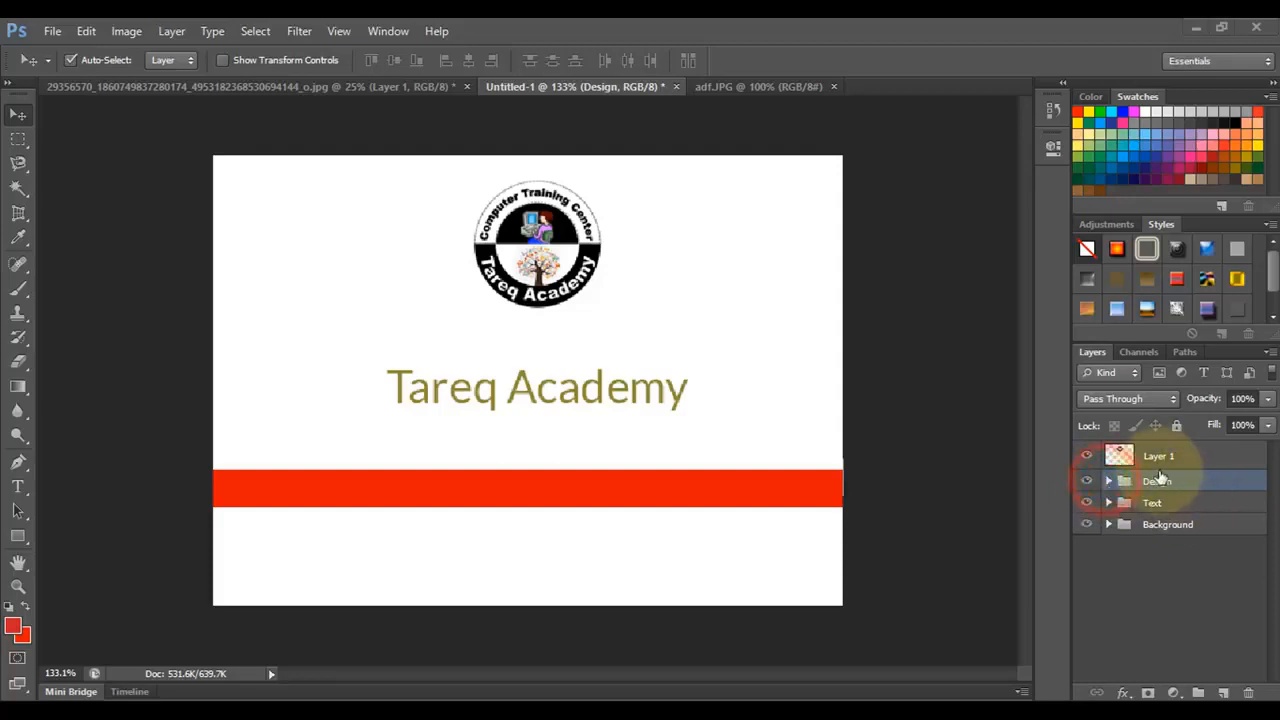
# Put the round logo's layer, Layer 1, in its own group, name the group Logo and collapse it
pyautogui.click(1140, 456)
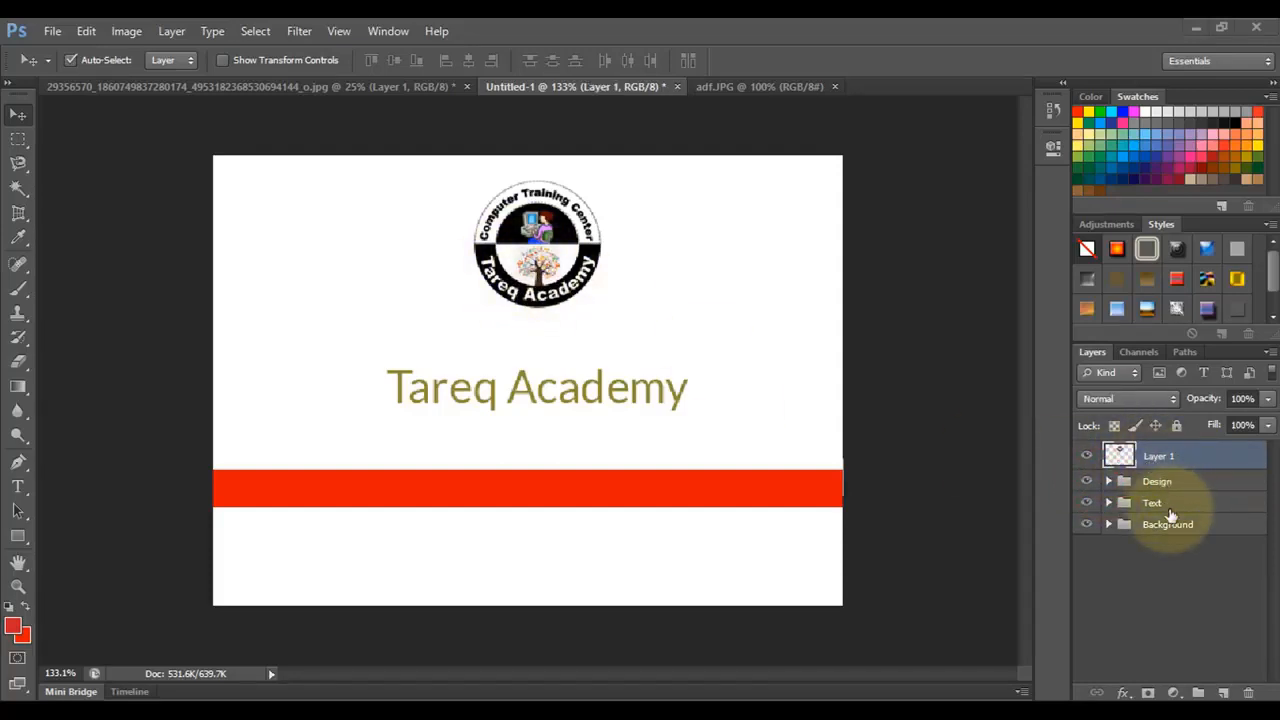
pyautogui.hotkey('ctrl', 'g')
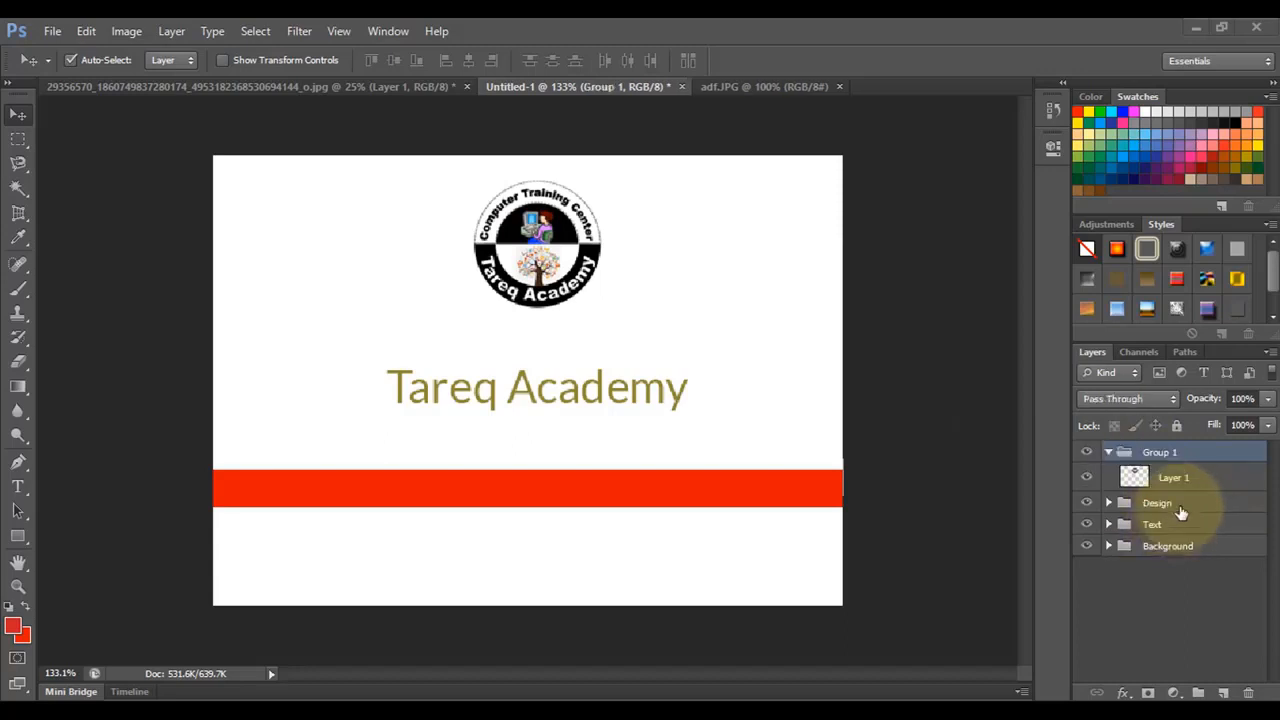
pyautogui.doubleClick(1160, 452)
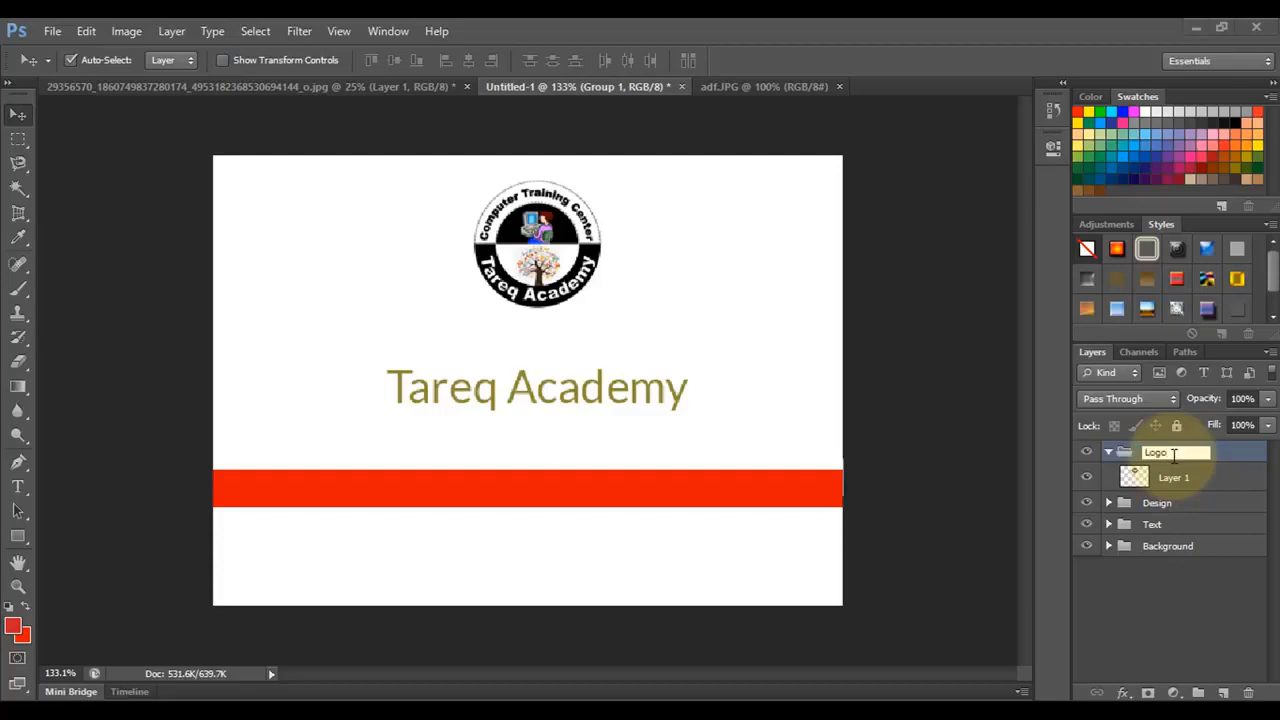
pyautogui.press('Return')
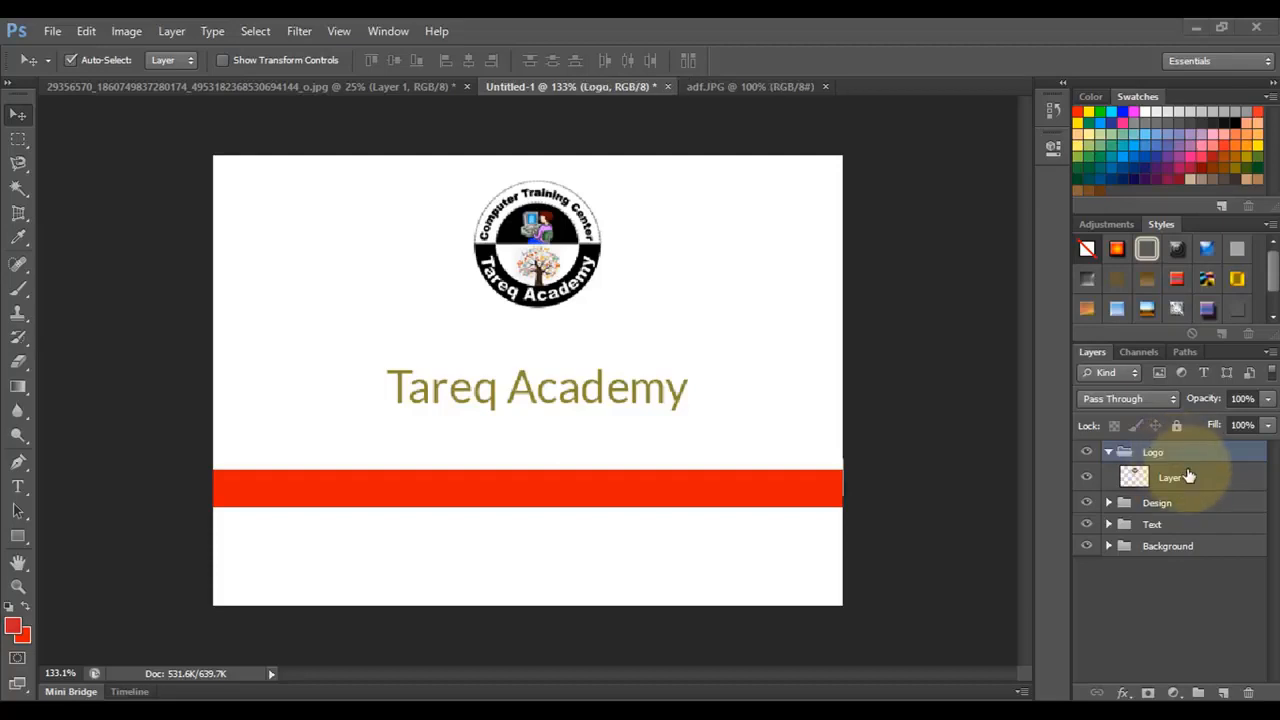
pyautogui.click(1107, 455)
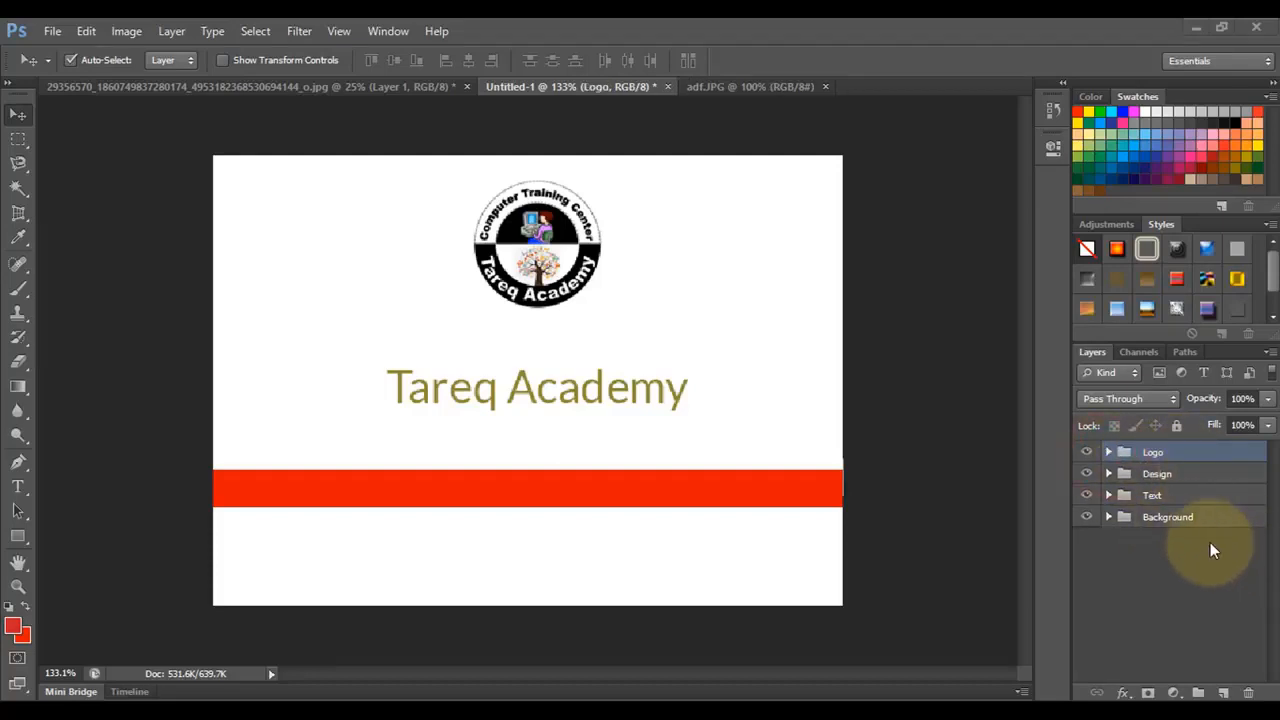
# Move the "Tareq Academy" text slightly lower and activate the Horizontal Type tool with the Text group selected
pyautogui.moveTo(578, 392); pyautogui.dragTo(579, 402)
pyautogui.click(1108, 495)
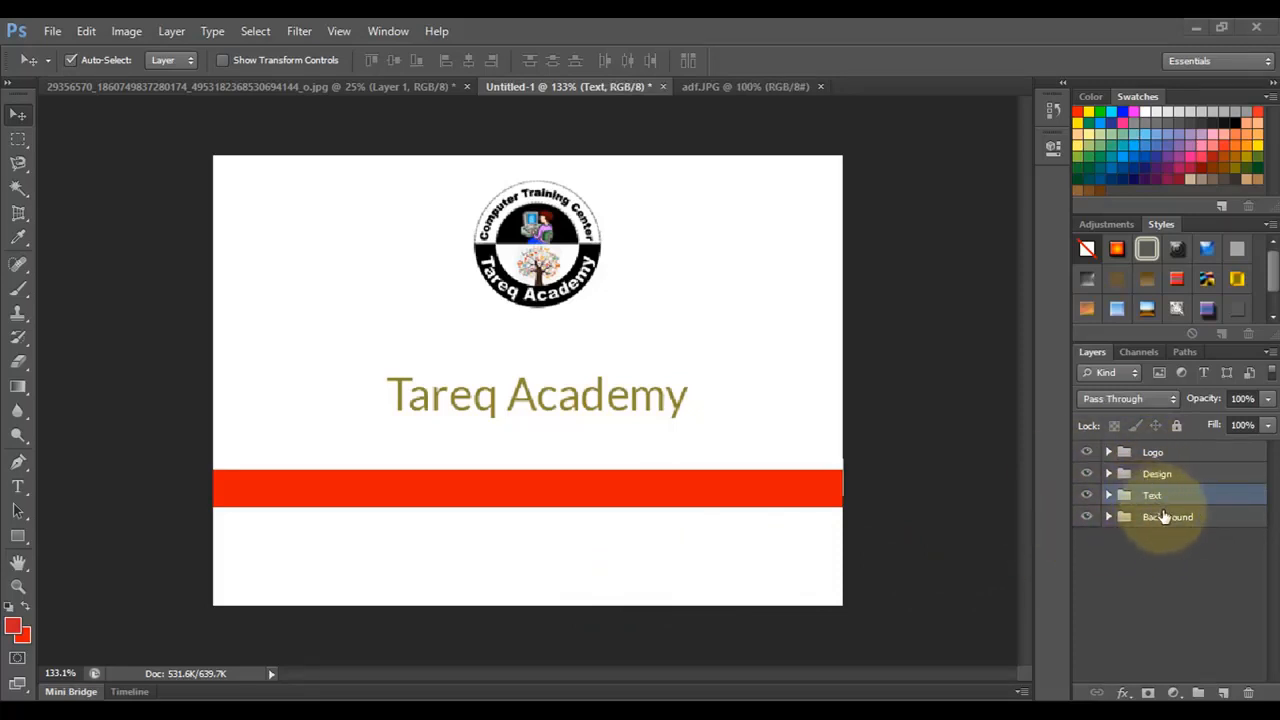
pyautogui.click(18, 487)
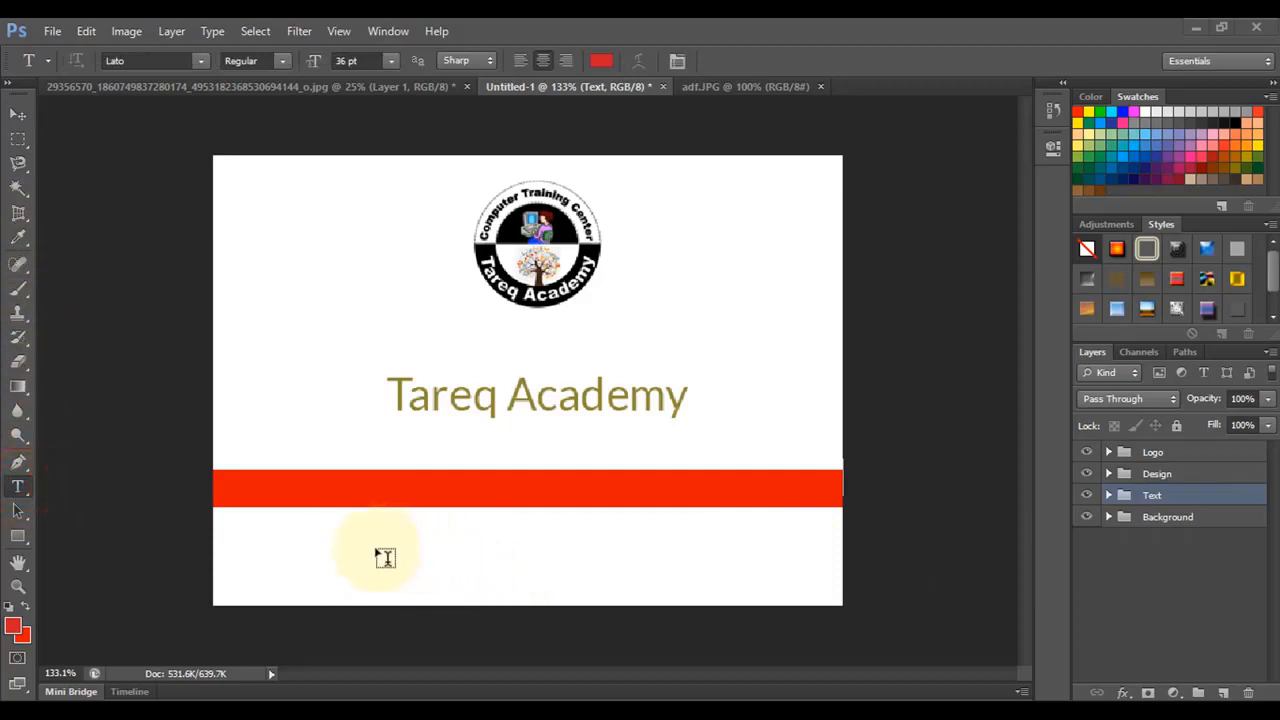